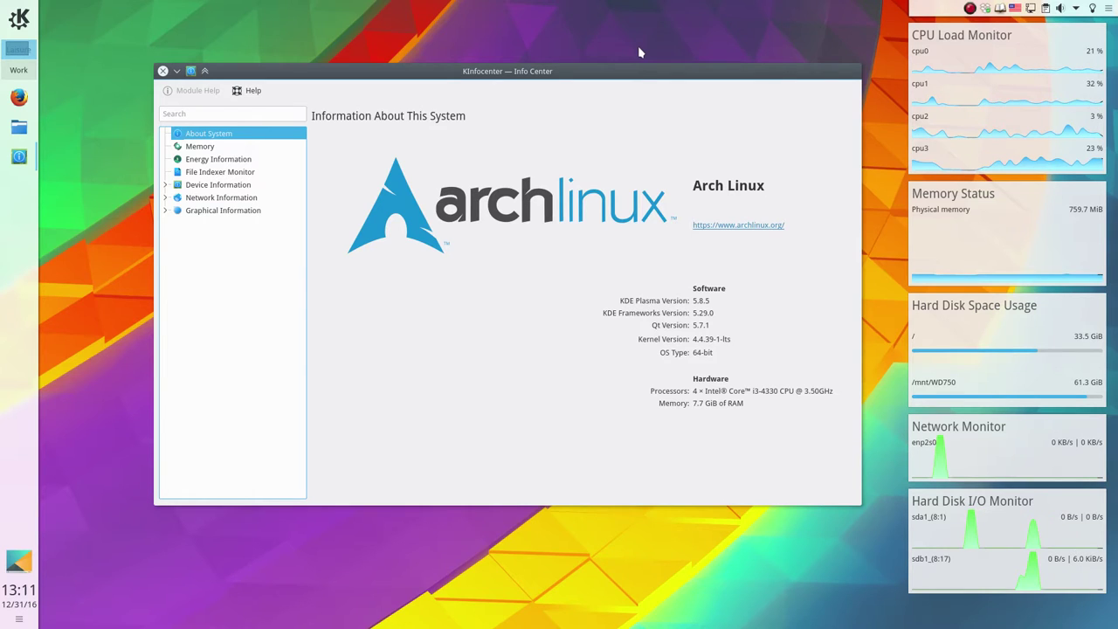
# Shift the Info Center window slightly, minimize it, and reveal the auto-hidden application dock along the desktop's lower edge.
pyautogui.moveTo(637, 77); pyautogui.dragTo(628, 75)
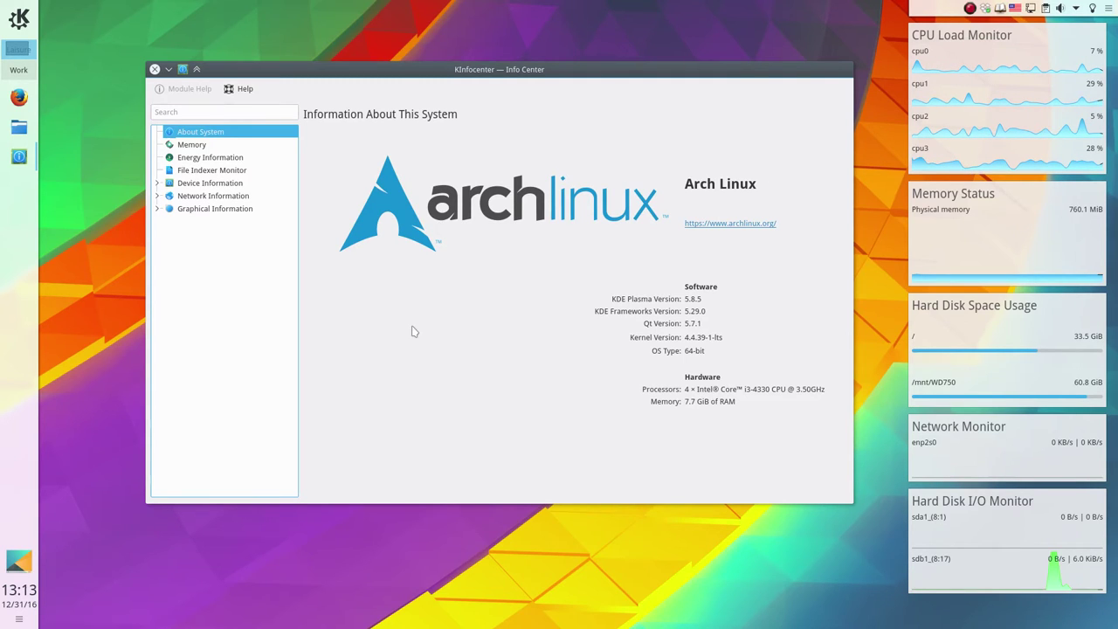
pyautogui.click(168, 70)
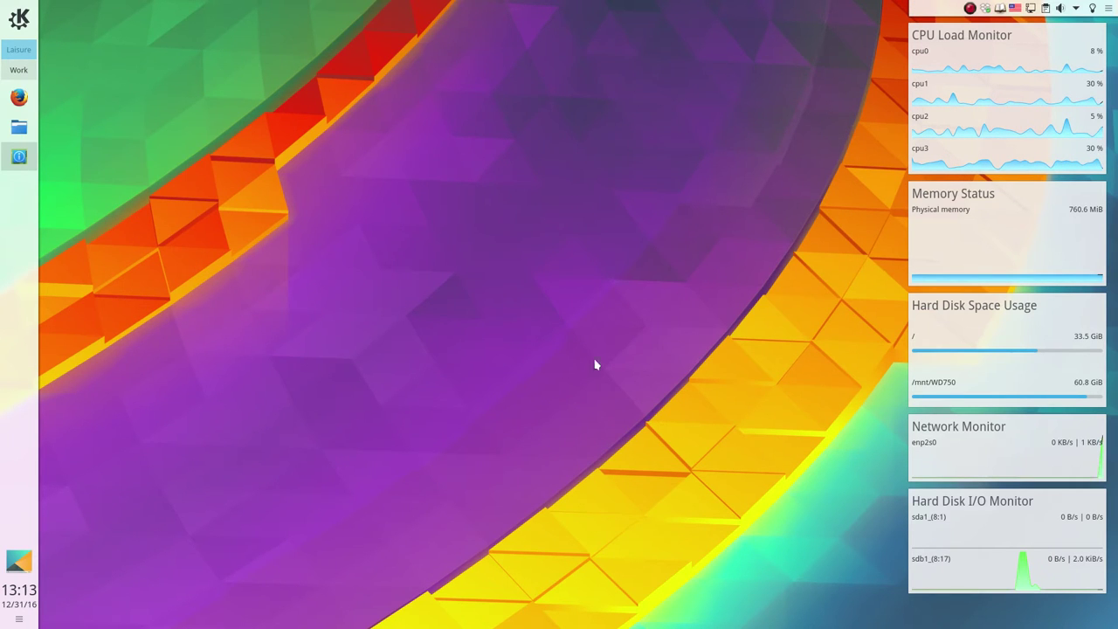
pyautogui.moveTo(612, 622)
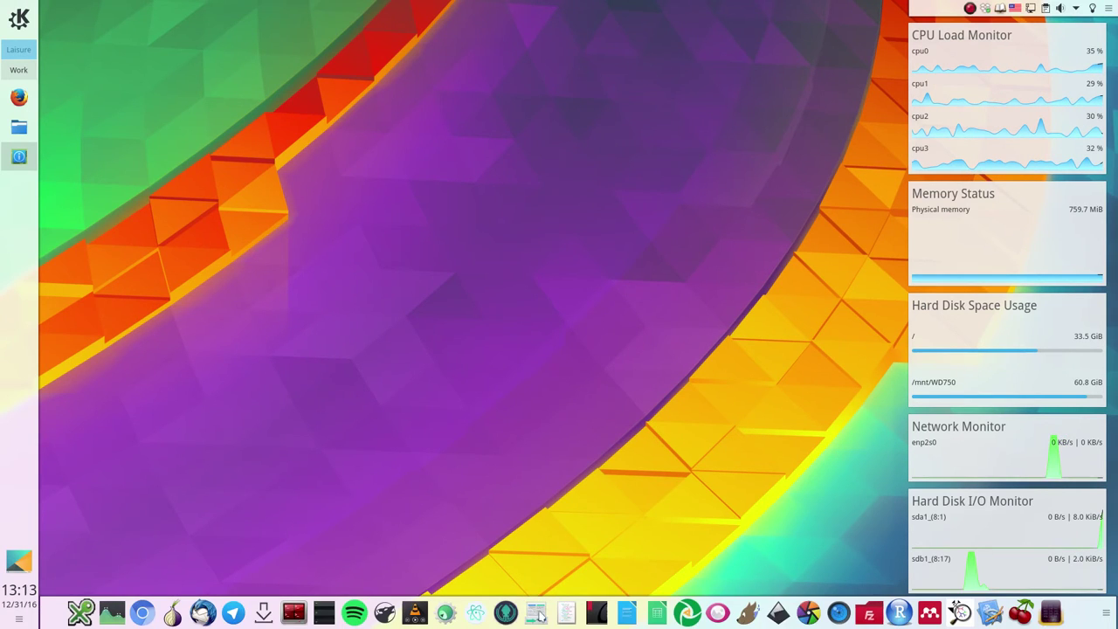
pyautogui.click(566, 613)
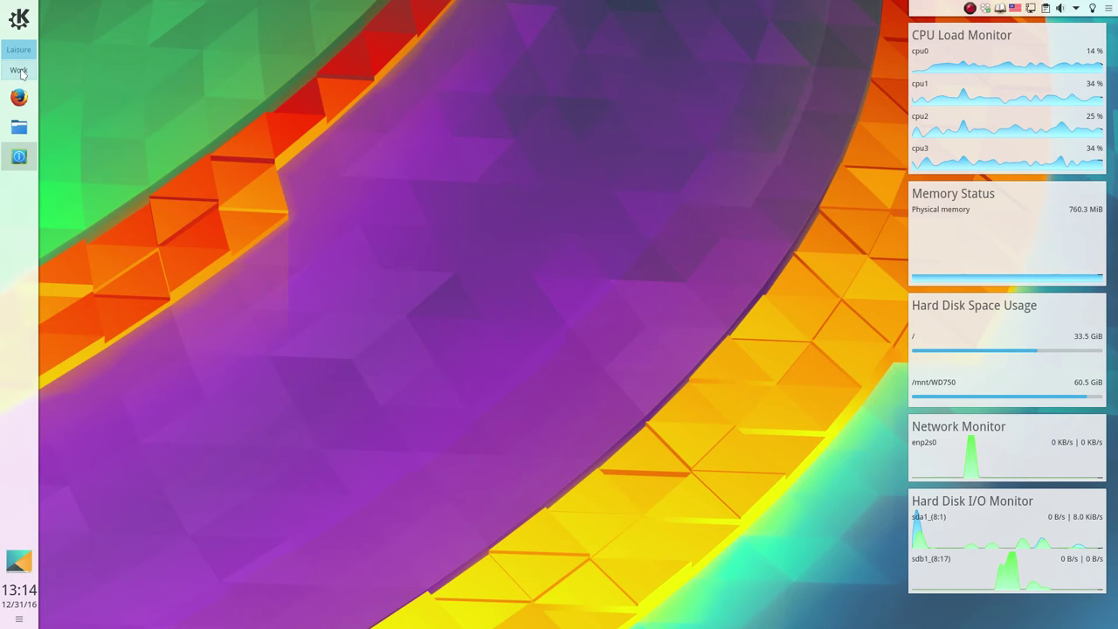
# Switch back and forth between the Work and Leisure virtual desktops, ending on the Leisure desktop.
pyautogui.click(21, 72)
pyautogui.click(18, 50)
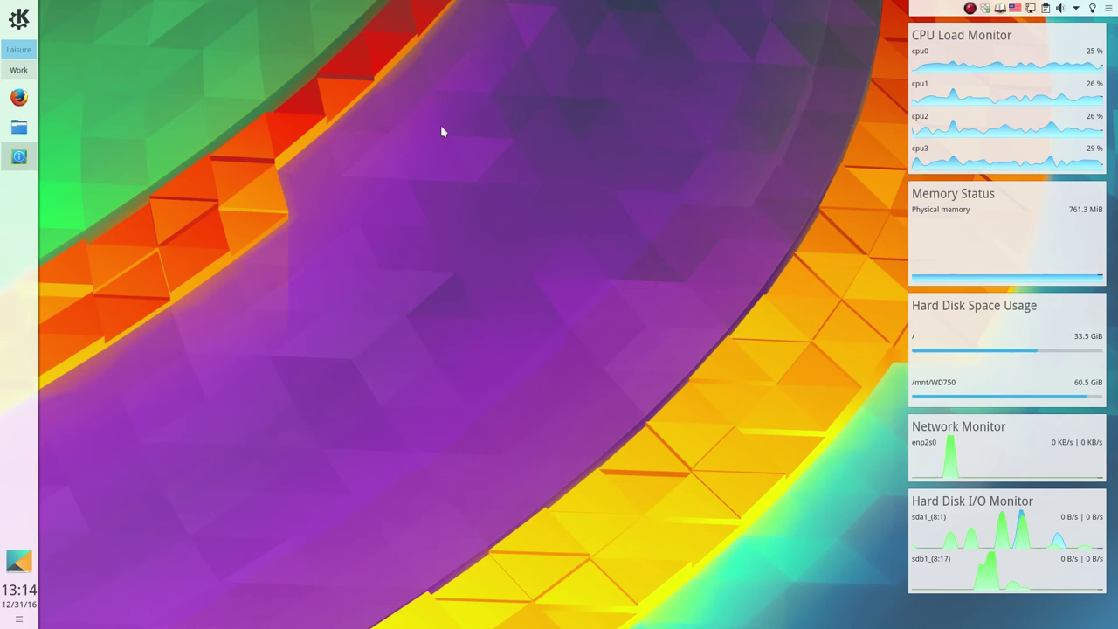
pyautogui.click(25, 72)
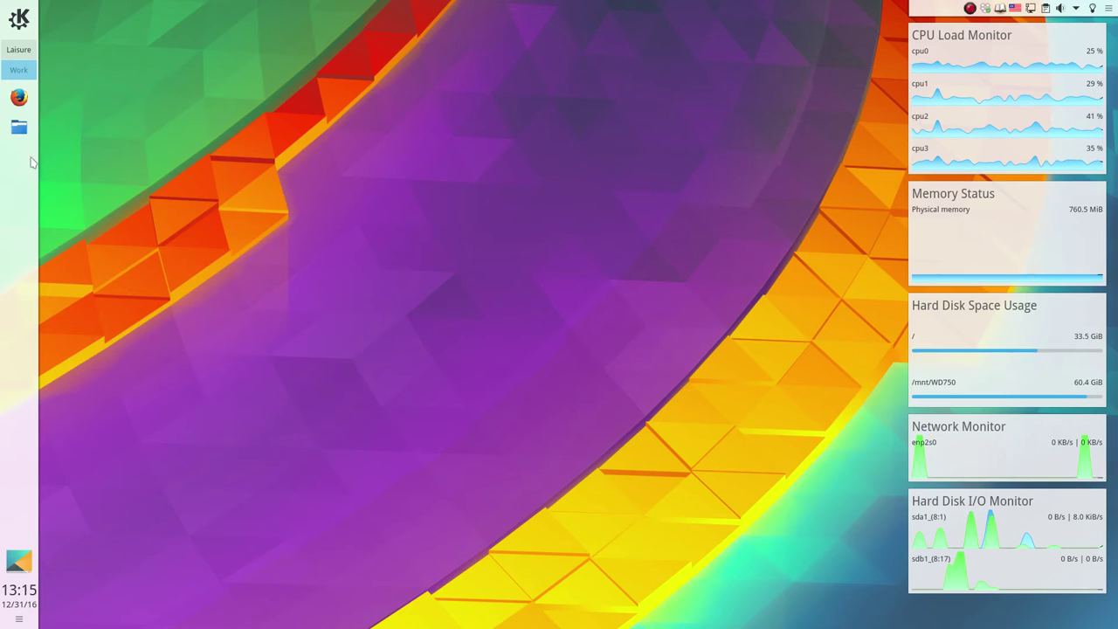
pyautogui.click(18, 49)
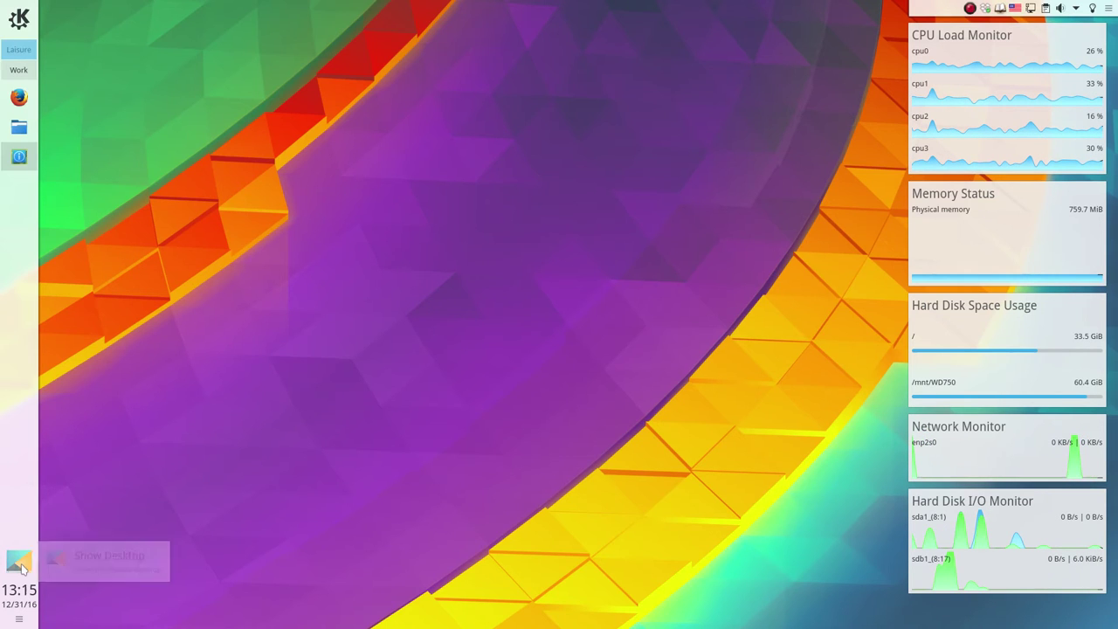
# Restore the minimized Info Center window and open the Dolphin file manager at the Home folder.
pyautogui.click(19, 156)
pyautogui.click(19, 129)
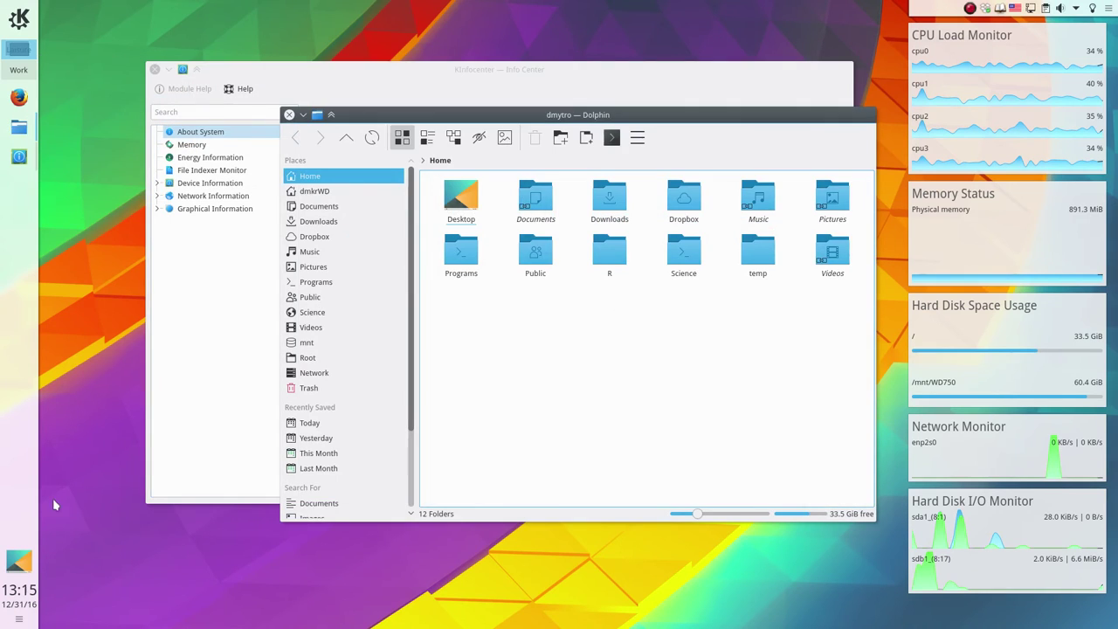
# Show the bare desktop and bring the windows back, and briefly view the panel clock's calendar.
pyautogui.click(18, 562)
pyautogui.click(19, 564)
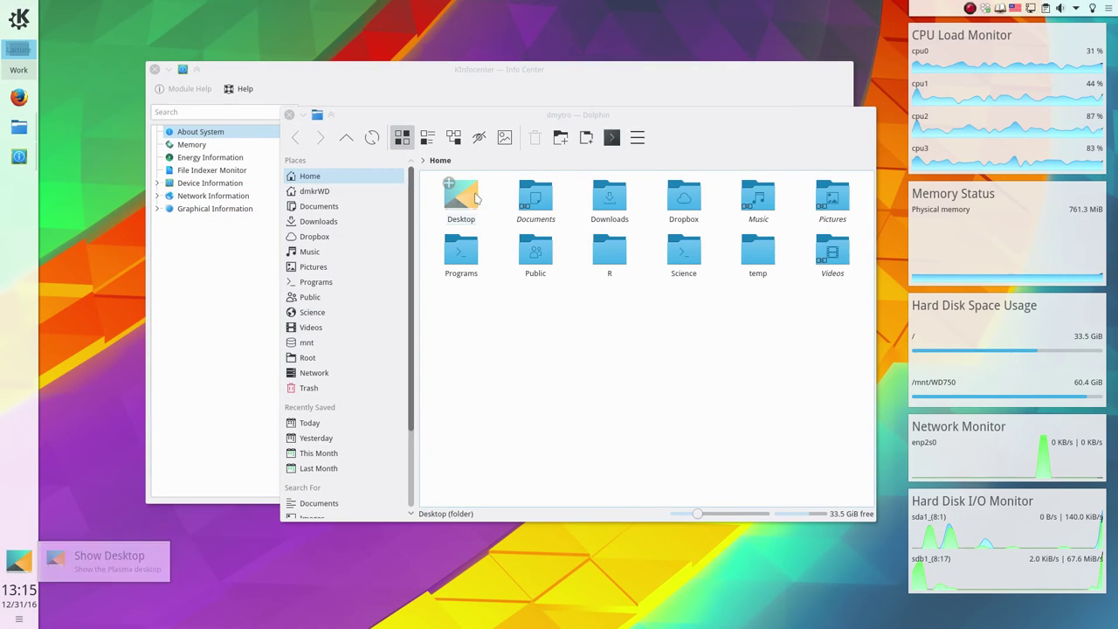
pyautogui.click(19, 596)
pyautogui.click(20, 597)
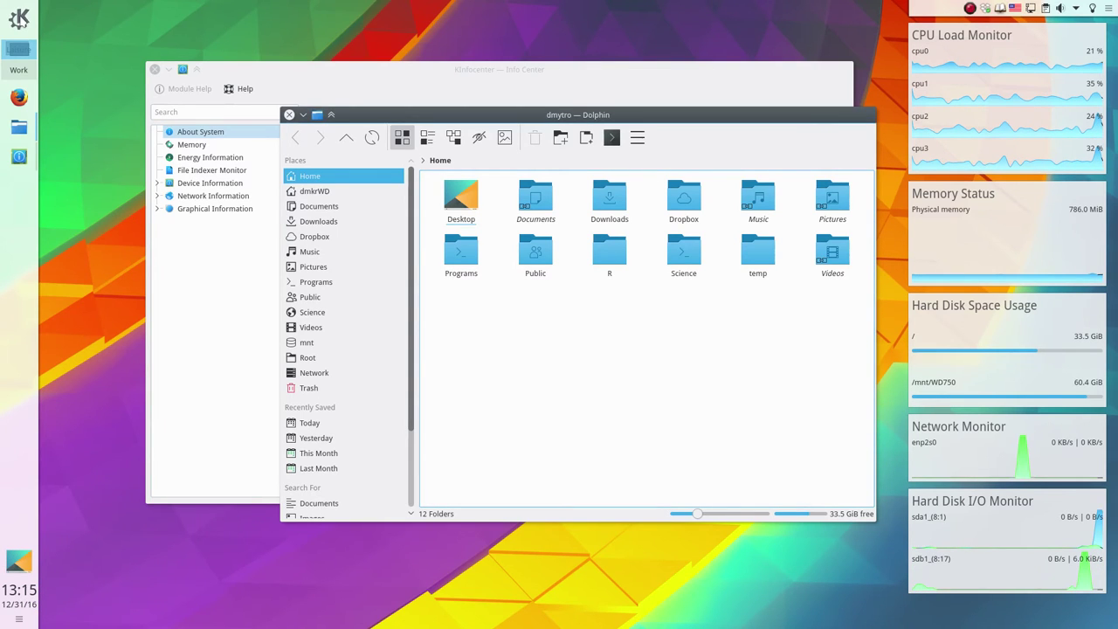
# Browse the application launcher's categories, including Development, Science, Internet and Office.
pyautogui.hotkey('alt', 'F1')
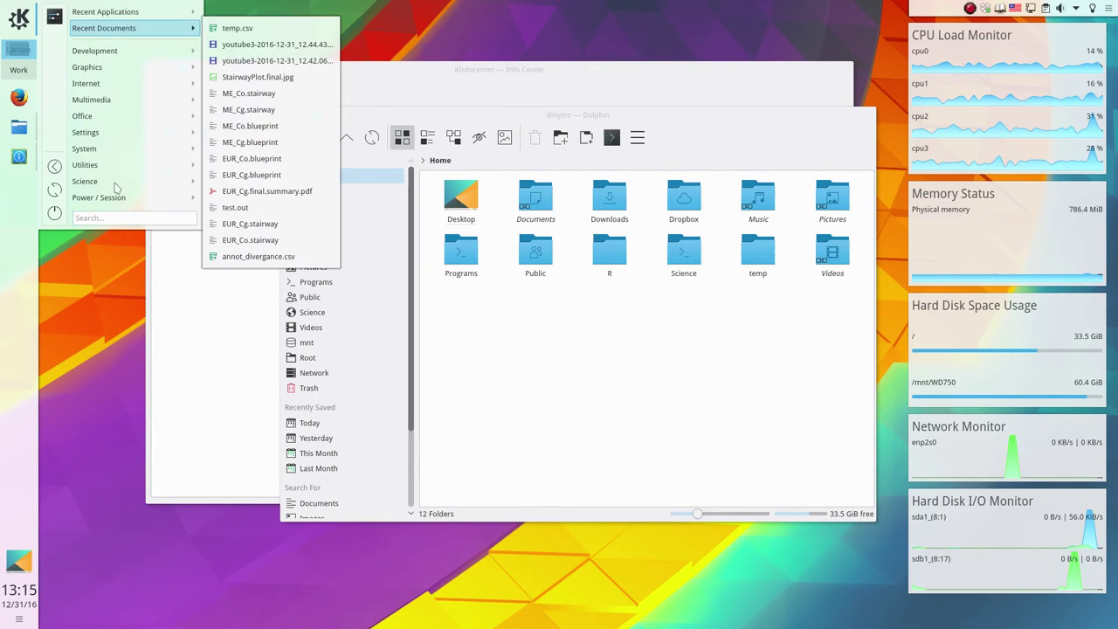
pyautogui.moveTo(116, 201)
pyautogui.moveTo(109, 50)
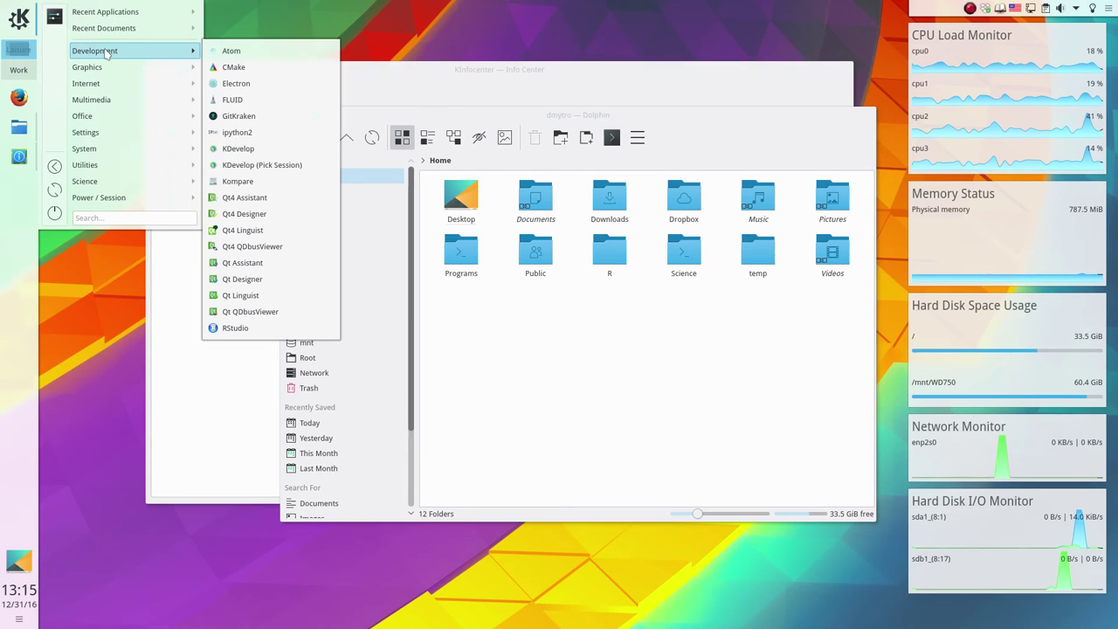
pyautogui.moveTo(103, 183)
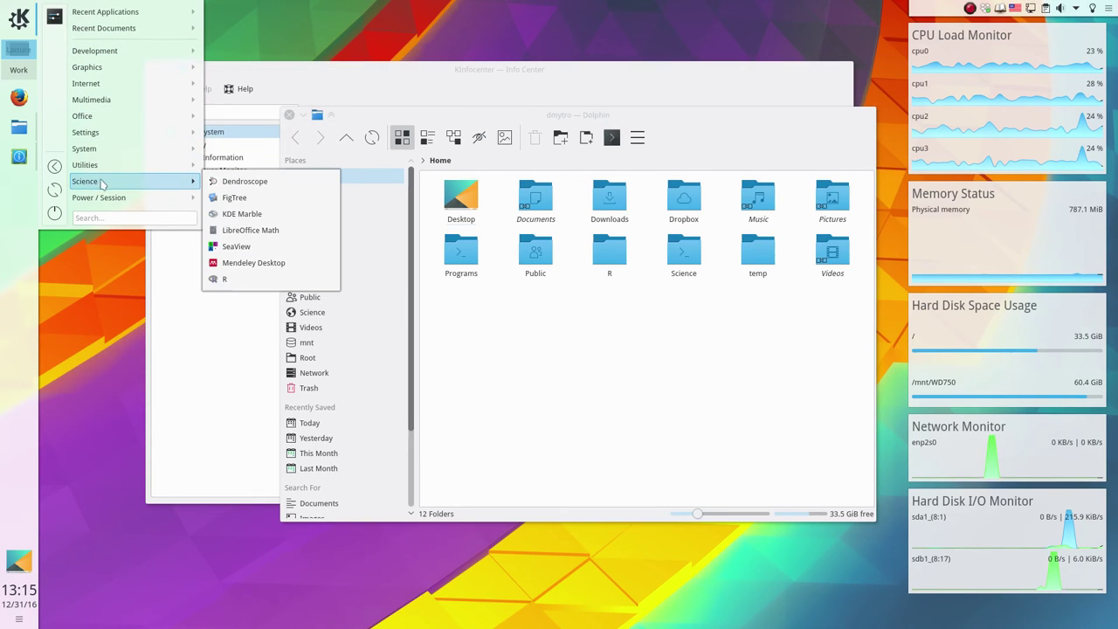
pyautogui.moveTo(107, 87)
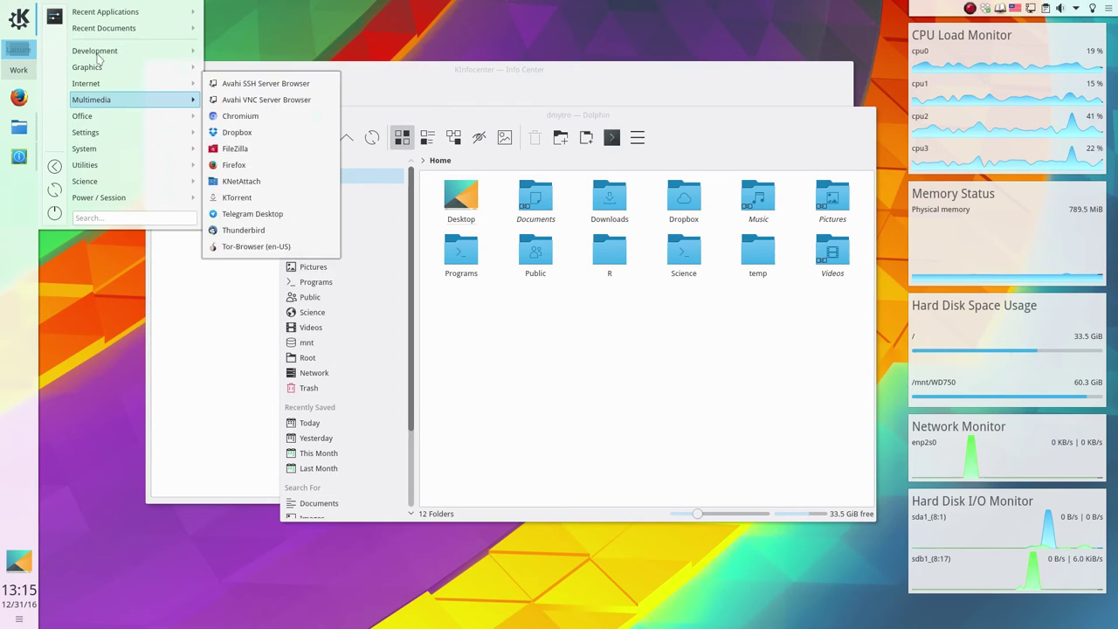
pyautogui.moveTo(98, 115)
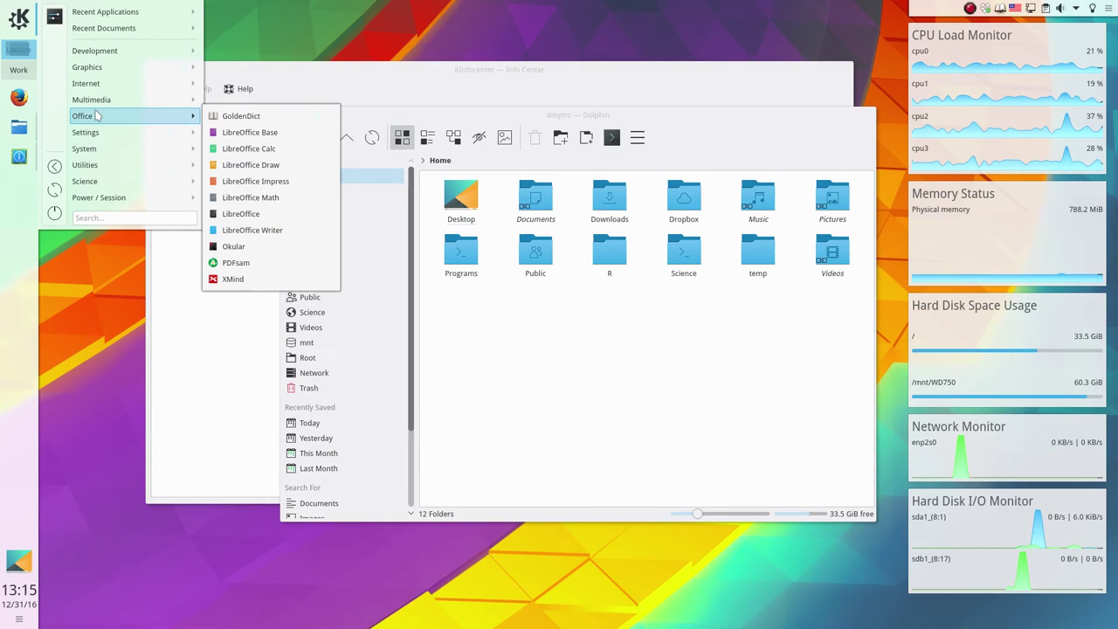
# Search the application launcher for "kon", launch Konsole from it, and close the terminal window.
pyautogui.write('kon')
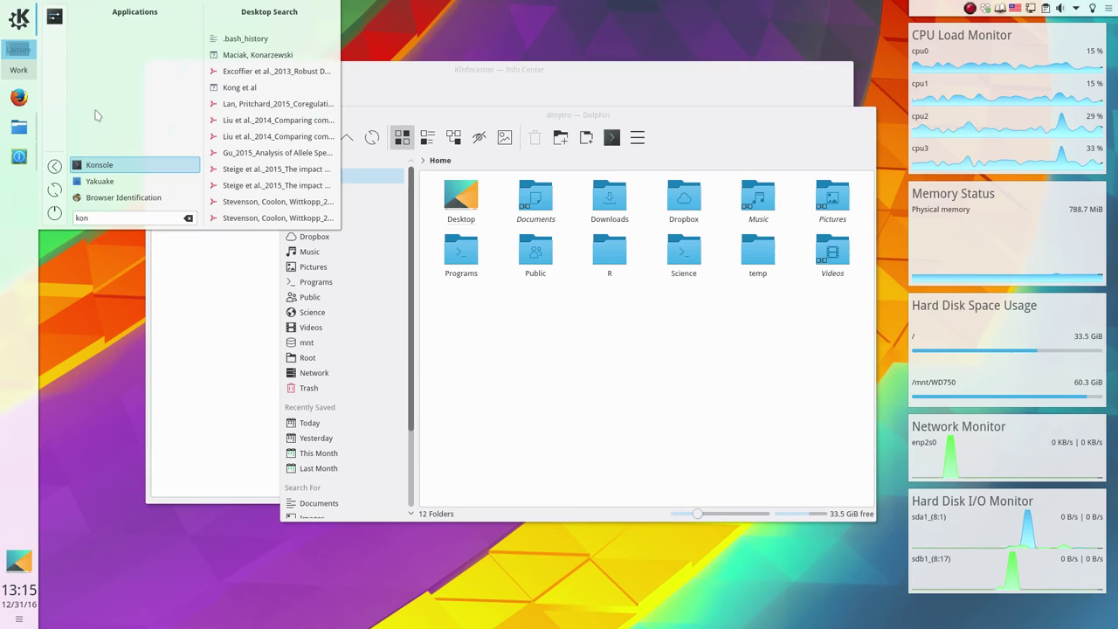
pyautogui.press('Return')
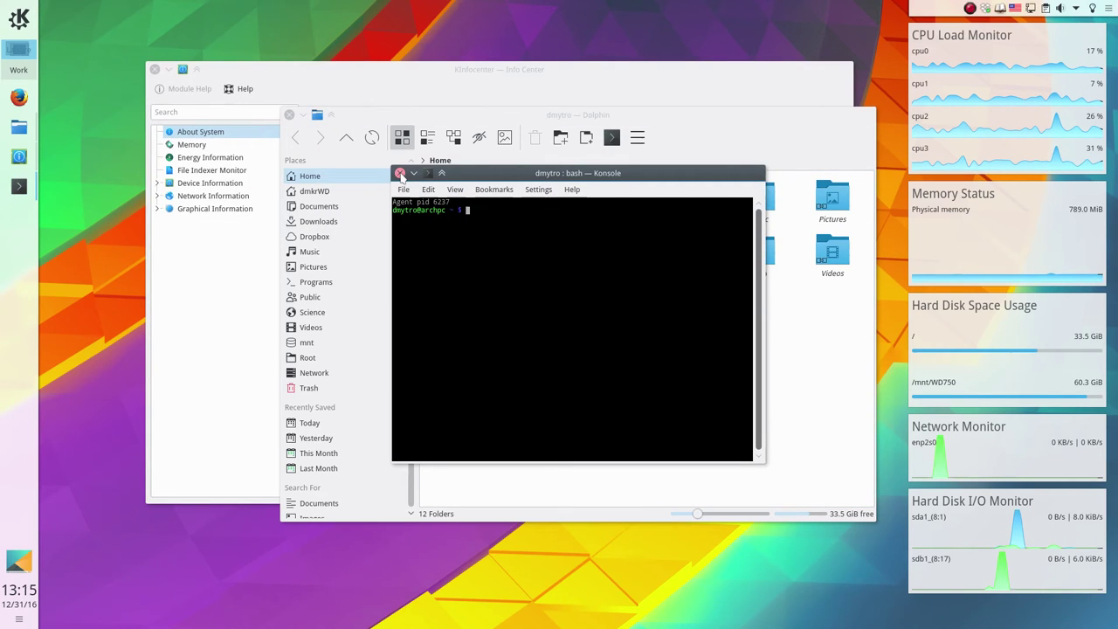
pyautogui.click(400, 173)
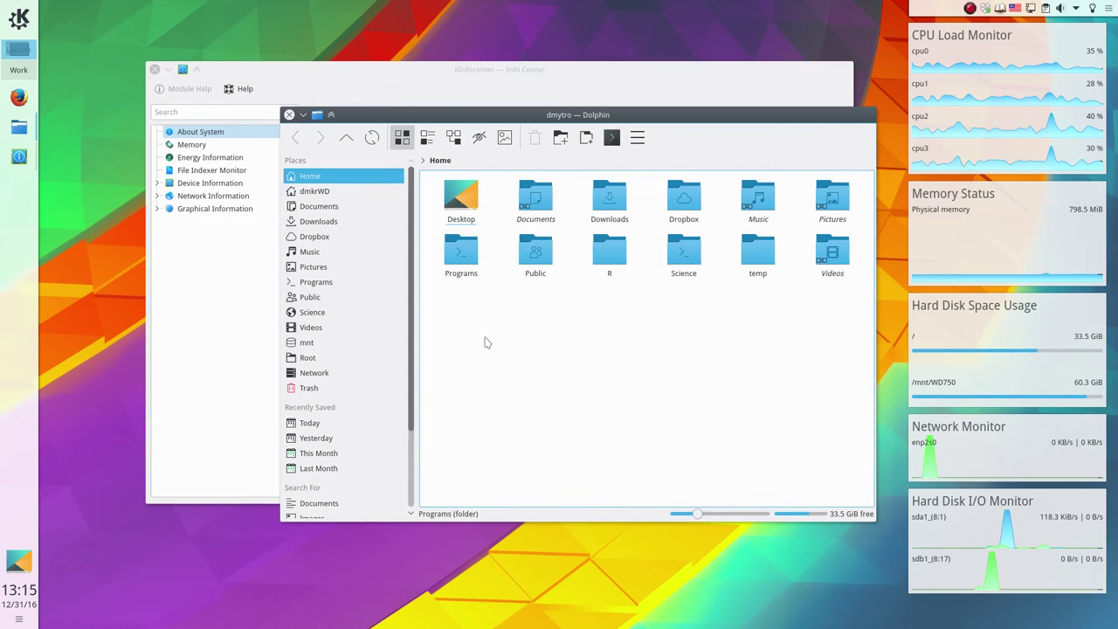
# Launch Konsole through the KRunner search with "kon" and close the terminal window again.
pyautogui.hotkey('alt', 'space')
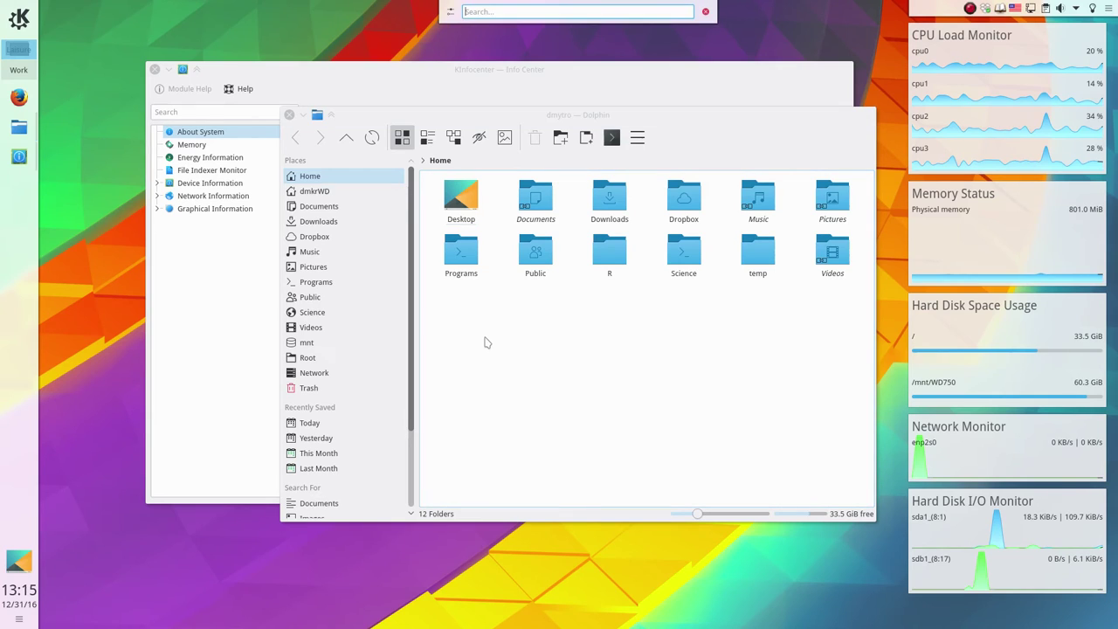
pyautogui.write('kon')
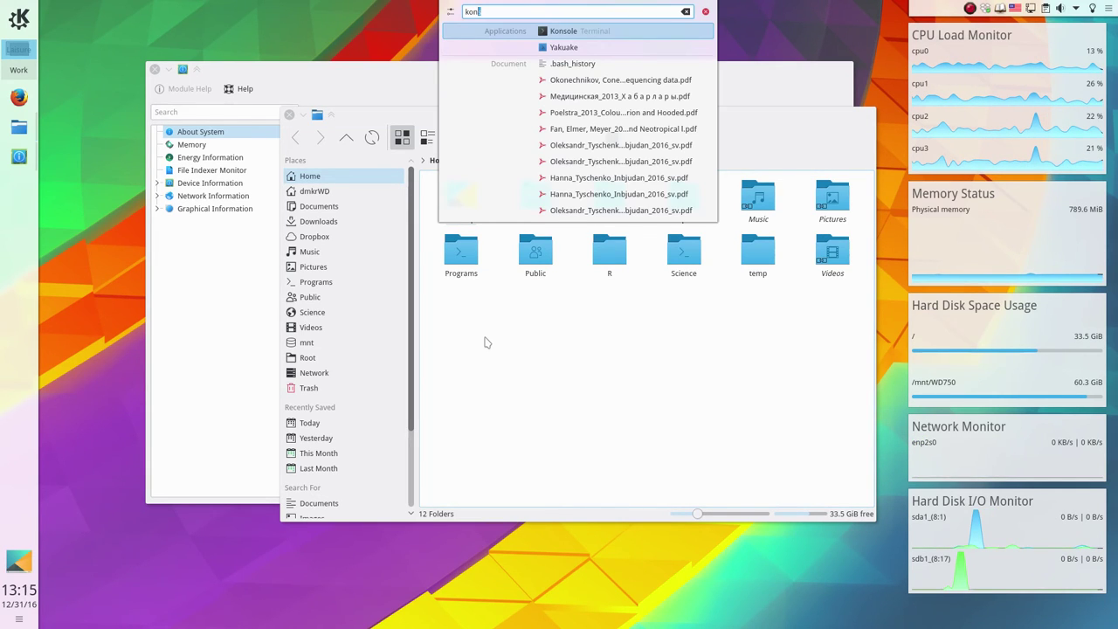
pyautogui.press('Return')
pyautogui.click(399, 173)
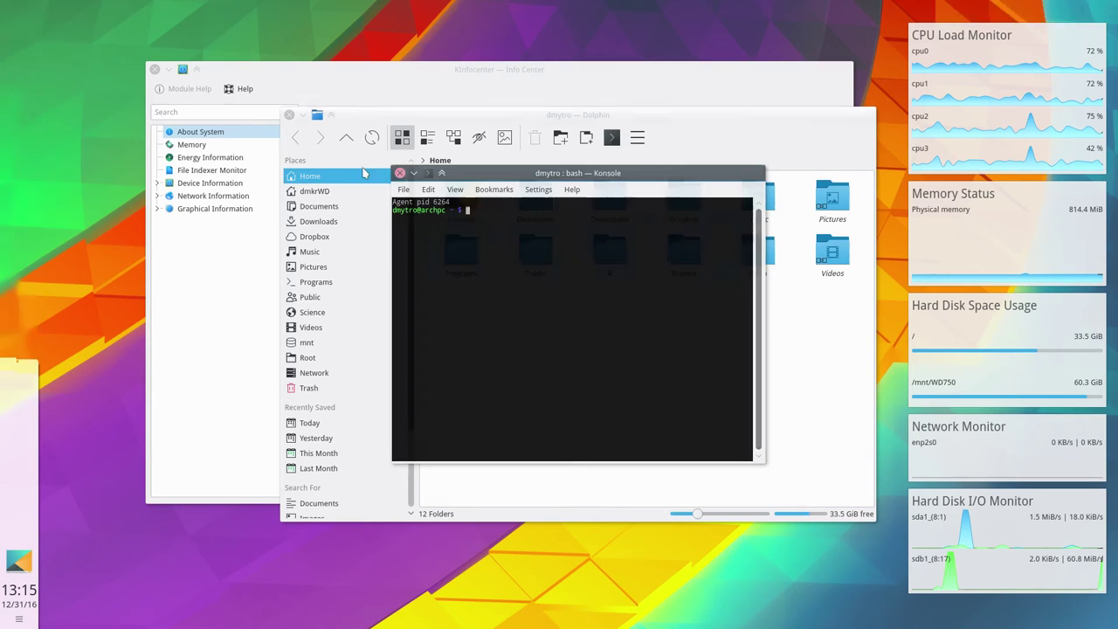
# Find KSysGuard in the application launcher with "ksys", view its system load graphs and network details, and close it.
pyautogui.click(20, 19)
pyautogui.click(21, 20)
pyautogui.click(20, 19)
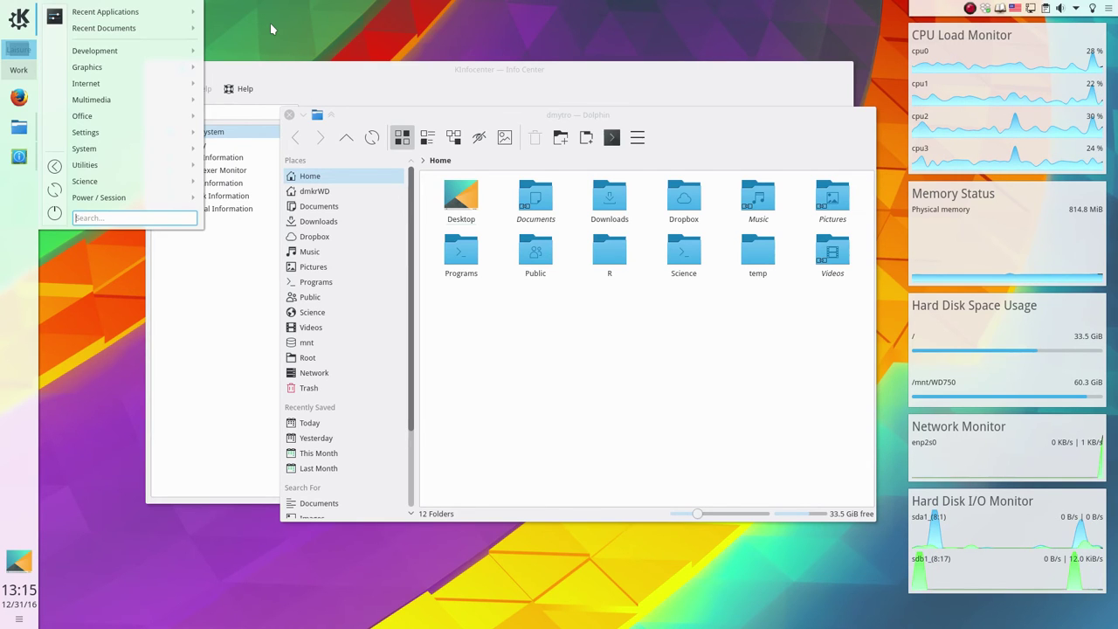
pyautogui.write('ksys')
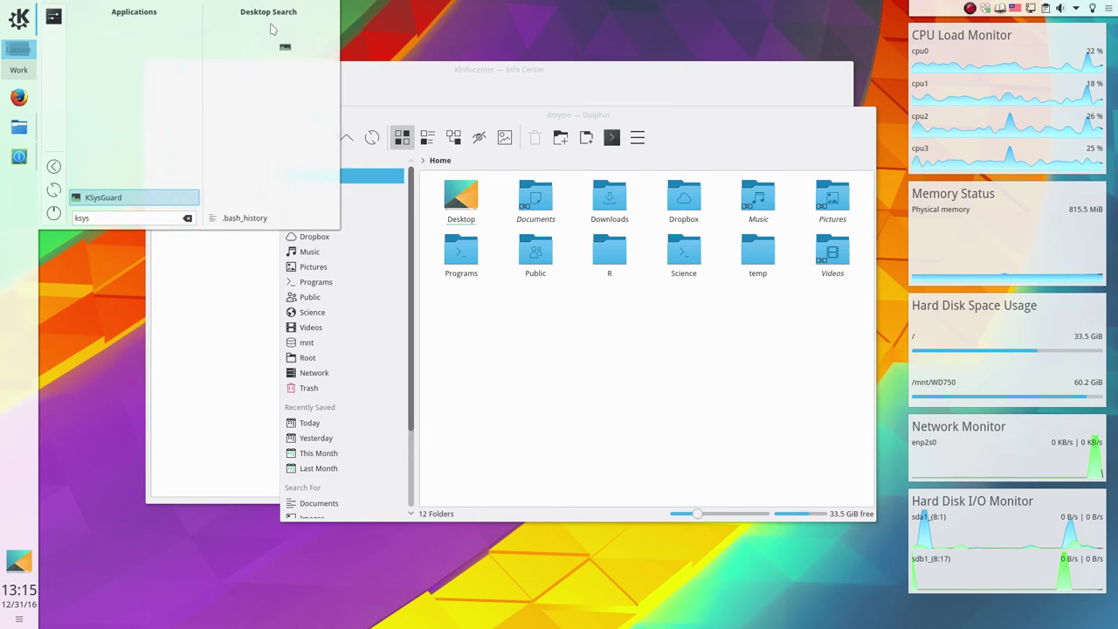
pyautogui.press('Return')
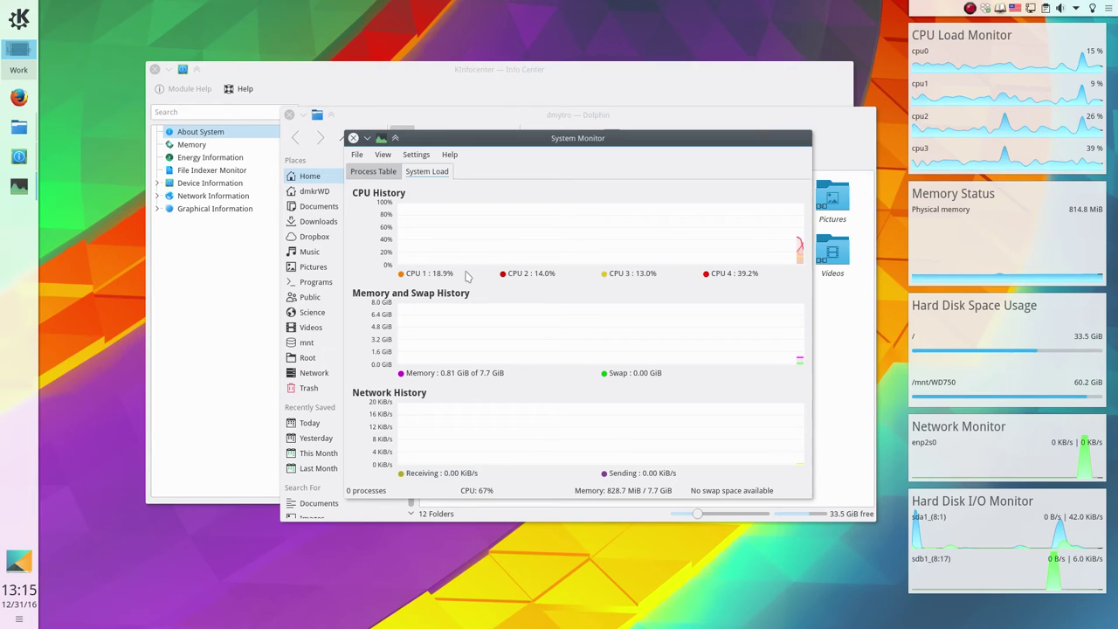
pyautogui.moveTo(440, 471)
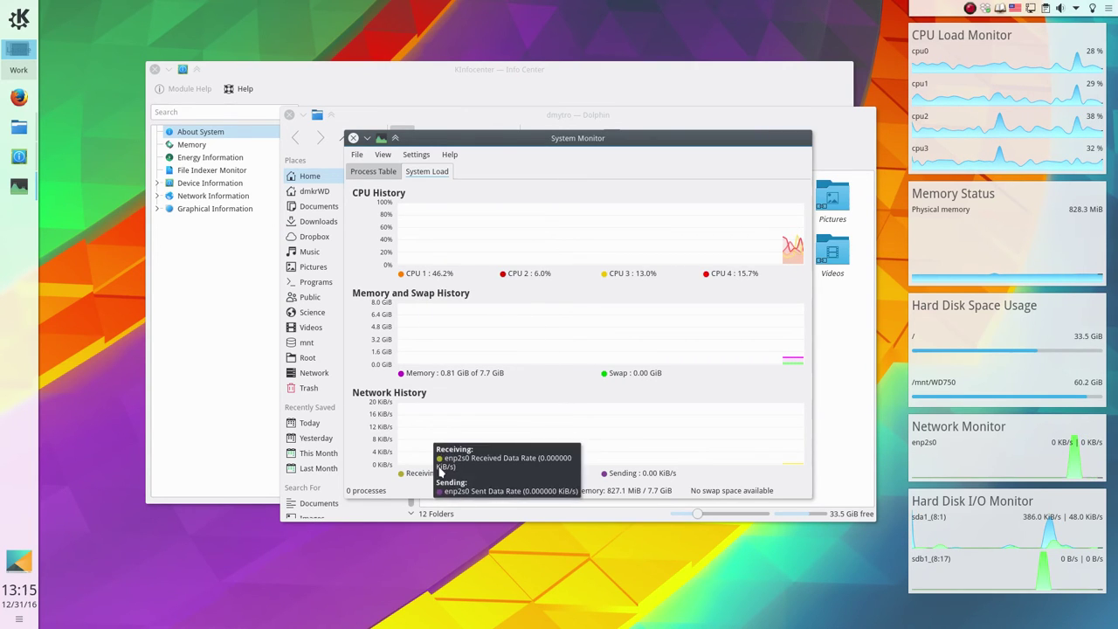
pyautogui.click(353, 138)
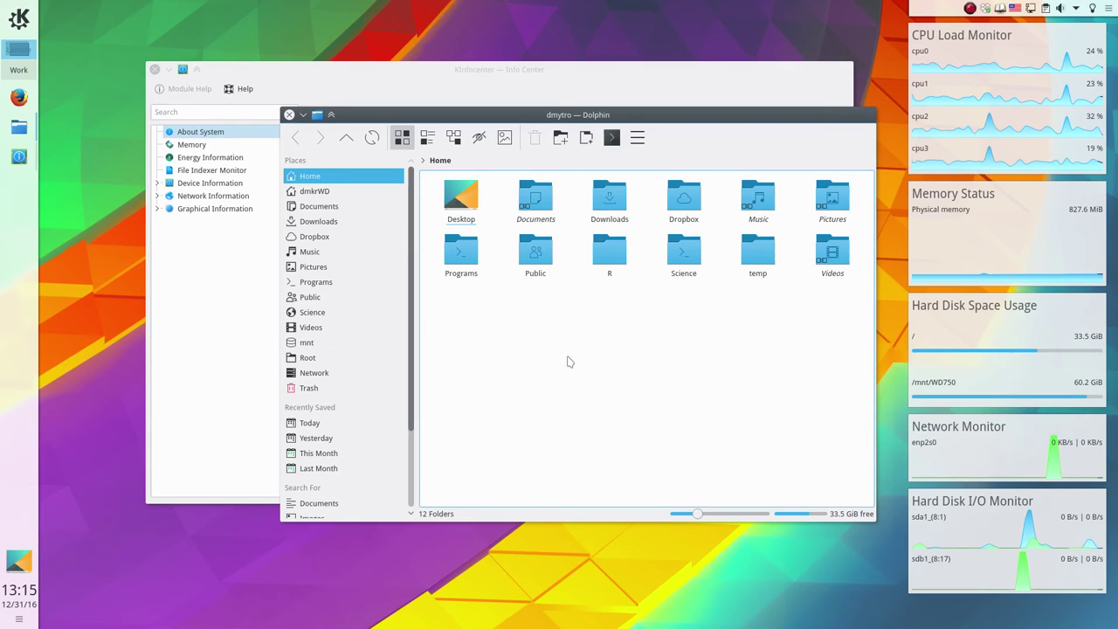
# Show and hide the Yakuake drop-down terminal several times, ending with it open.
pyautogui.press('F12')
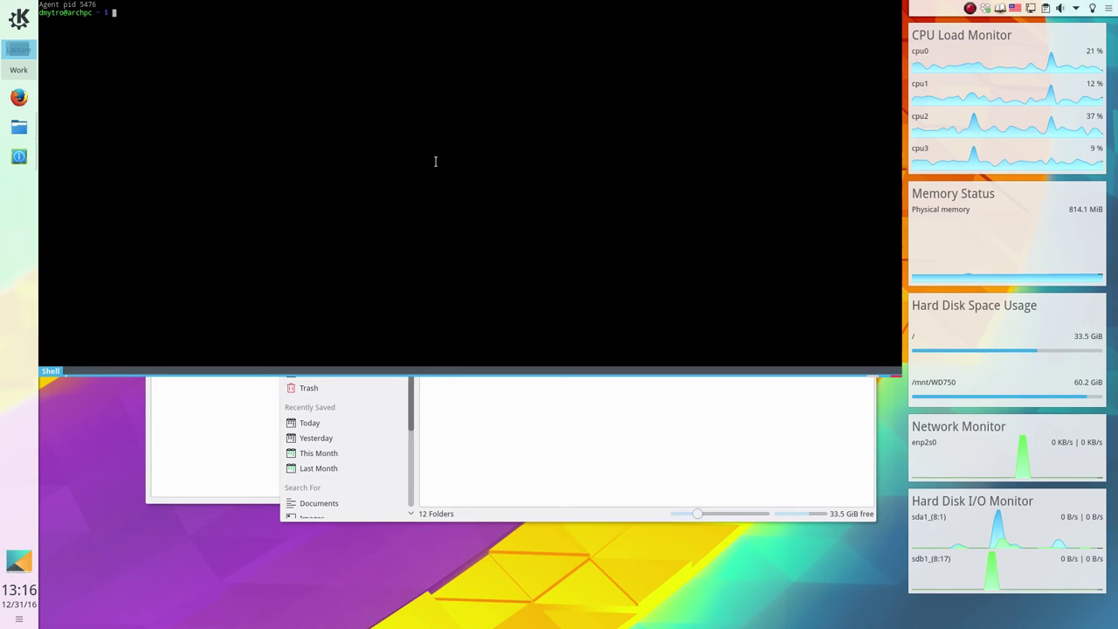
pyautogui.press('F12')
pyautogui.press('F12')
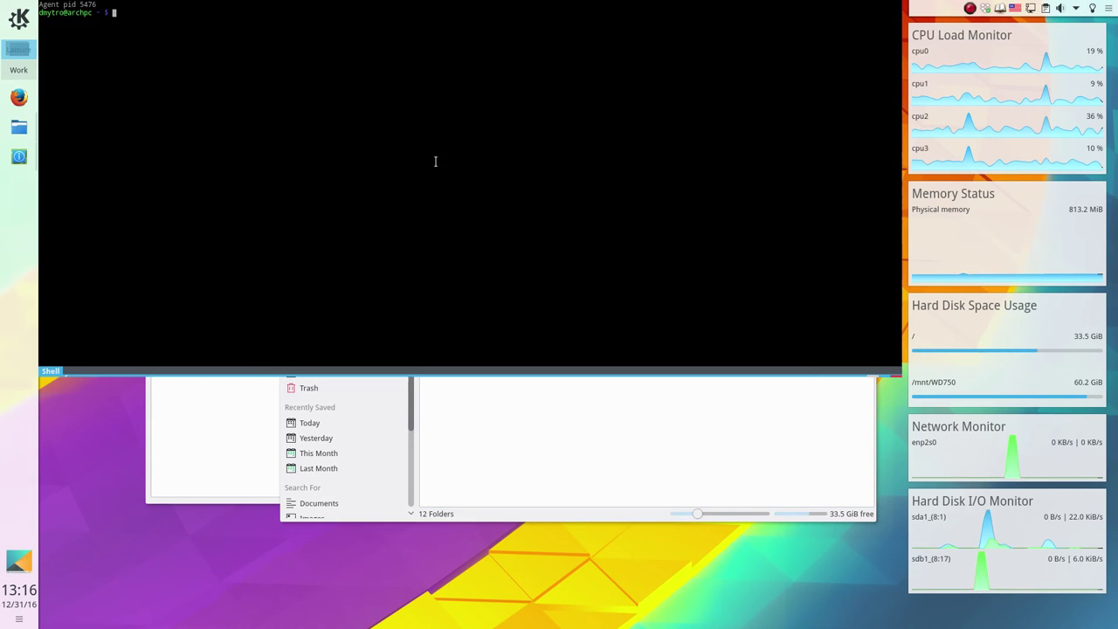
pyautogui.press('F12')
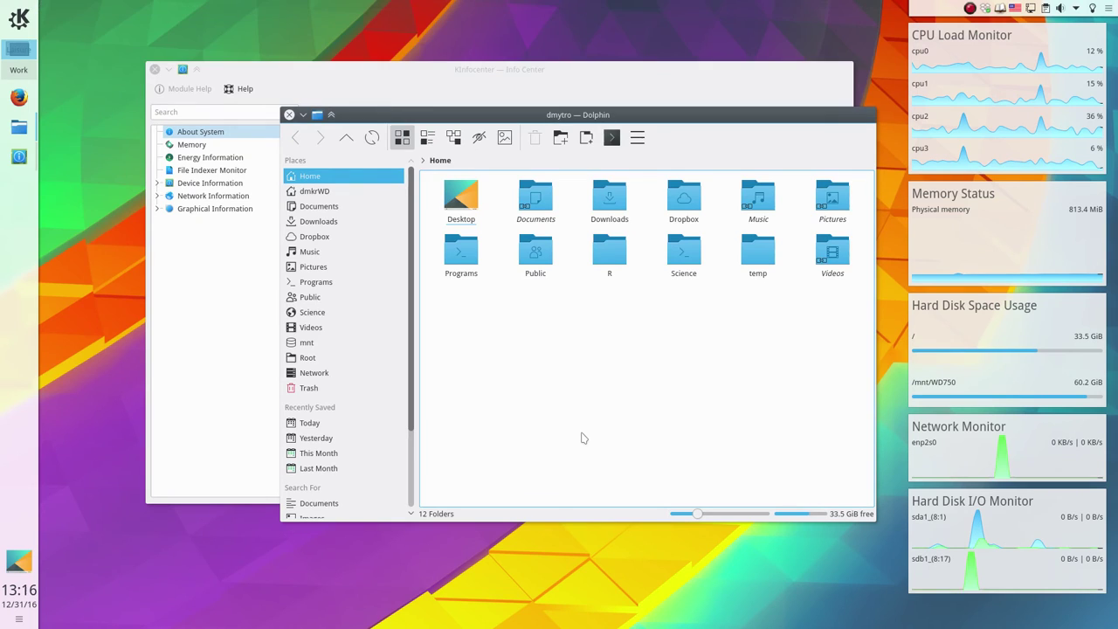
pyautogui.press('F12')
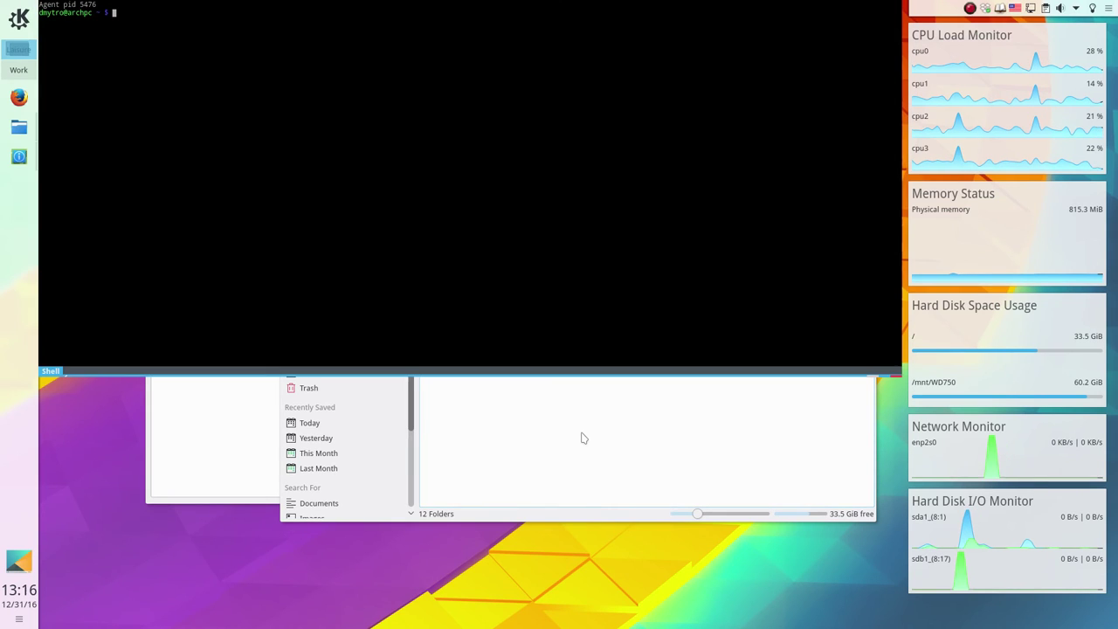
# Add a second shell session to the drop-down terminal.
pyautogui.click(77, 373)
pyautogui.click(86, 378)
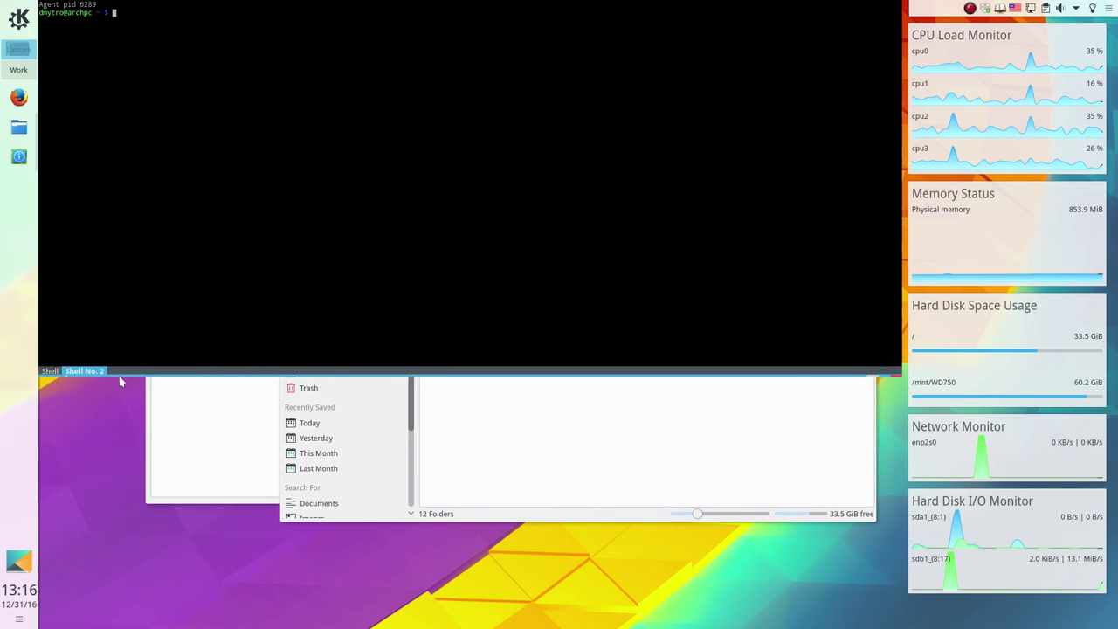
pyautogui.rightClick(132, 224)
pyautogui.click(83, 336)
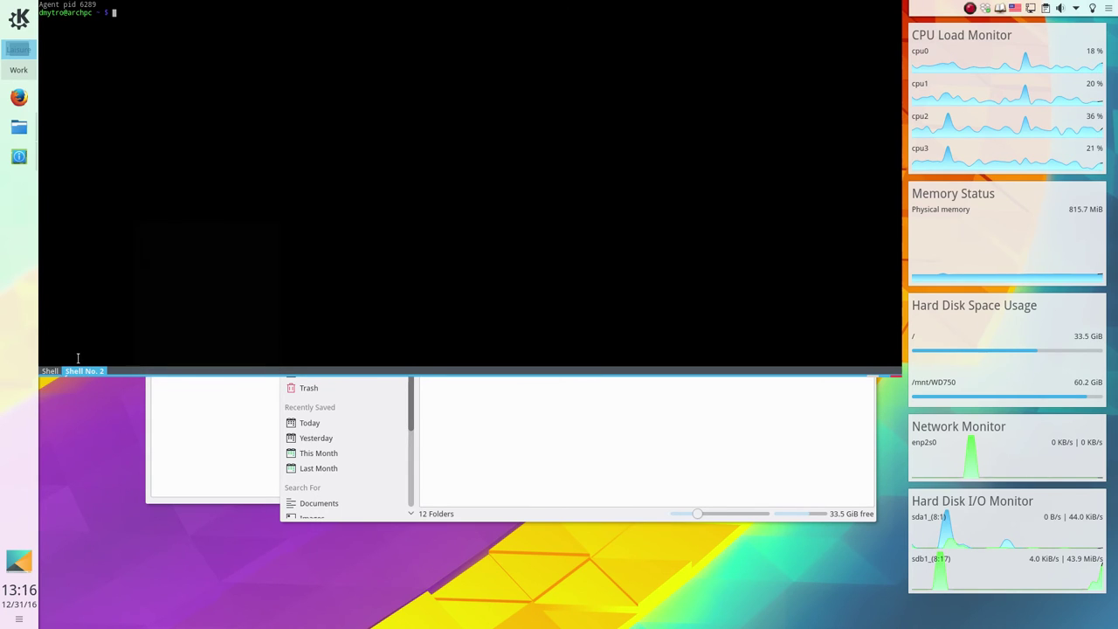
# Split the second shell session left/right and then top/bottom, and hide the drop-down terminal.
pyautogui.rightClick(76, 370)
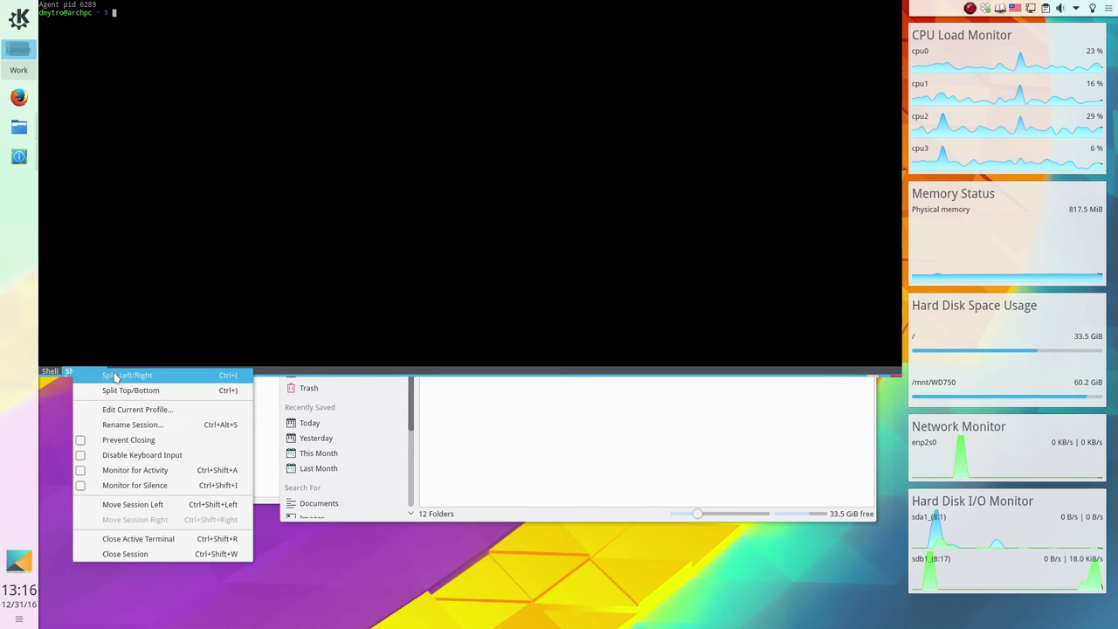
pyautogui.click(109, 375)
pyautogui.rightClick(91, 371)
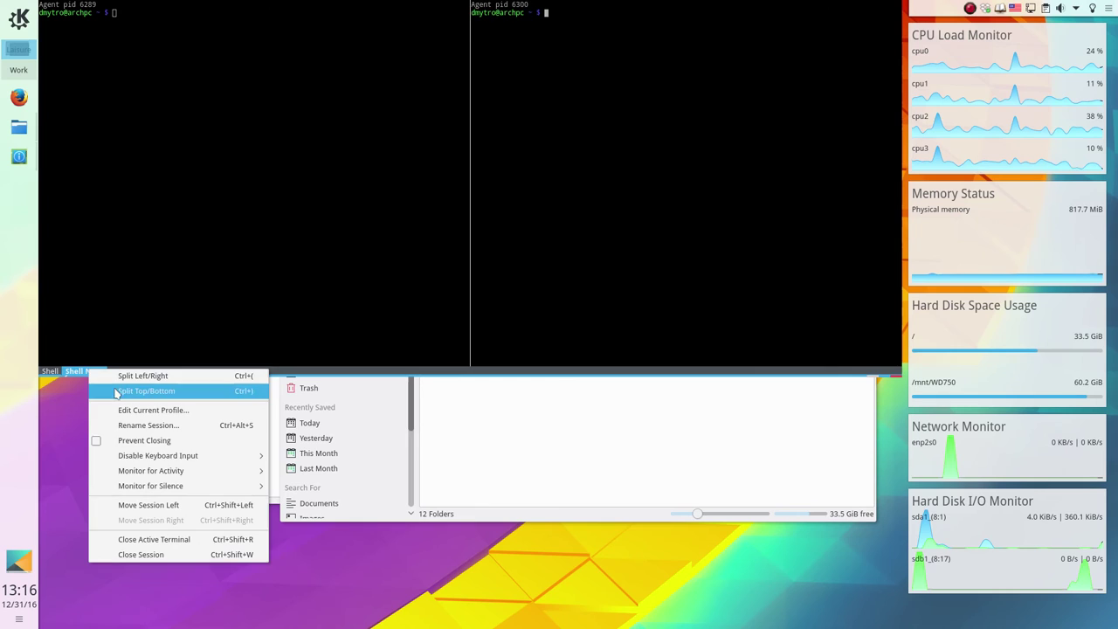
pyautogui.click(116, 389)
pyautogui.click(604, 452)
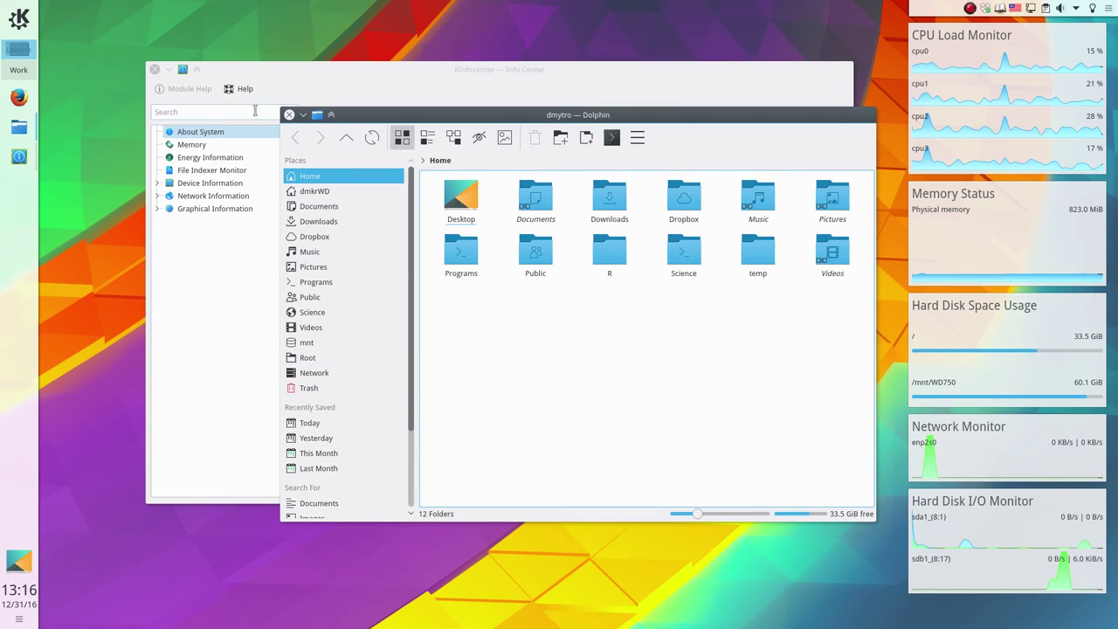
# Close and reopen the Dolphin file manager, and switch between it and the Info Center window several times.
pyautogui.click(289, 115)
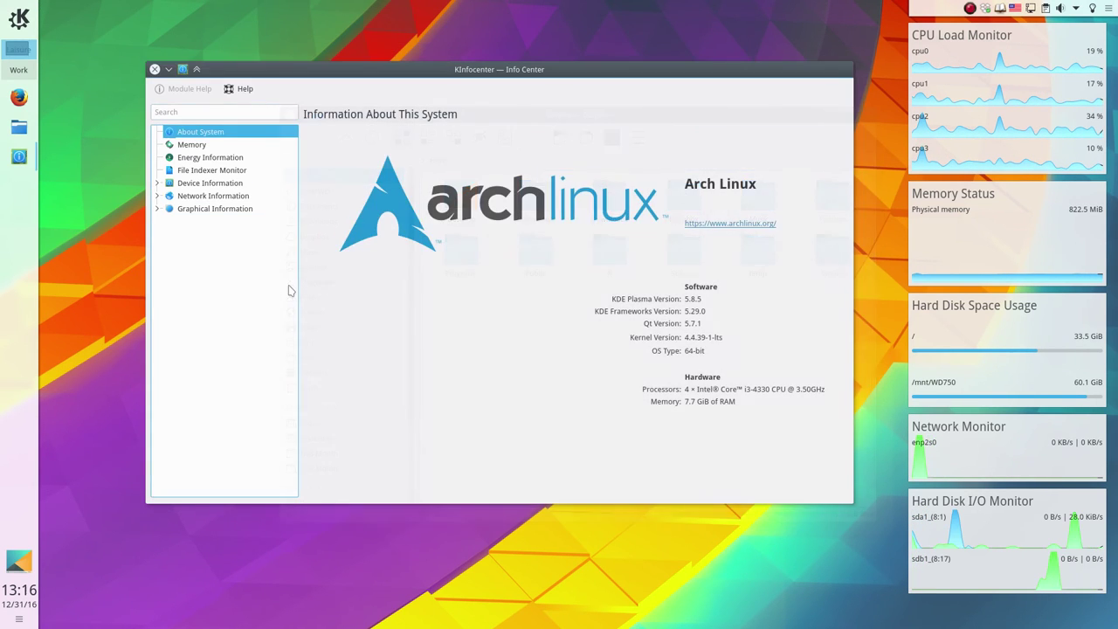
pyautogui.click(18, 127)
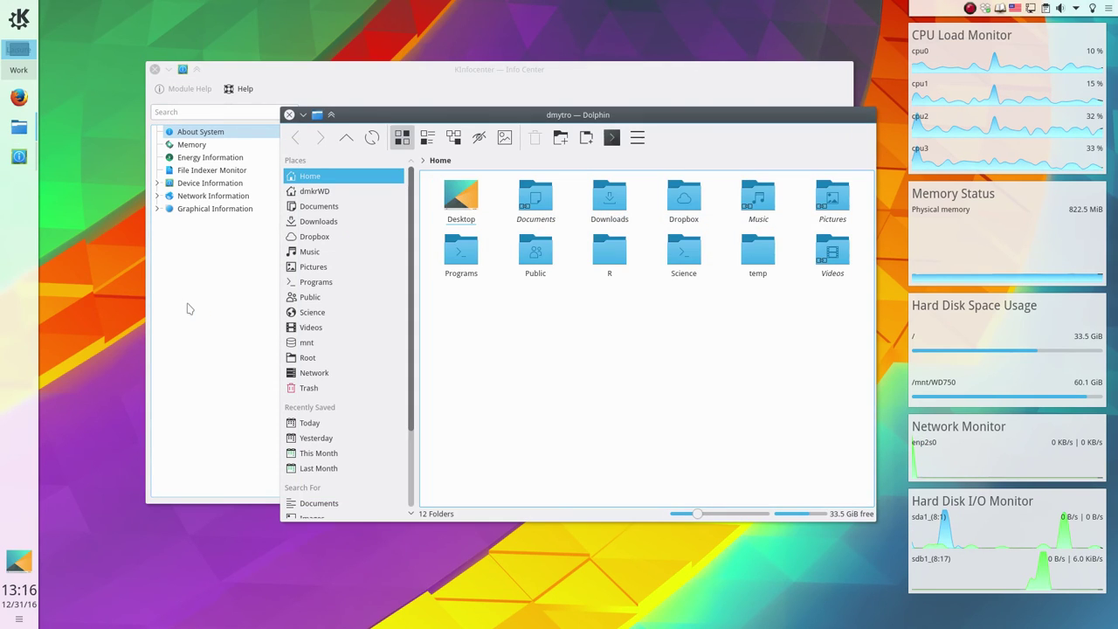
pyautogui.hotkey('alt', 'Tab')
pyautogui.hotkey('alt', 'Tab')
pyautogui.hotkey('alt', 'Tab')
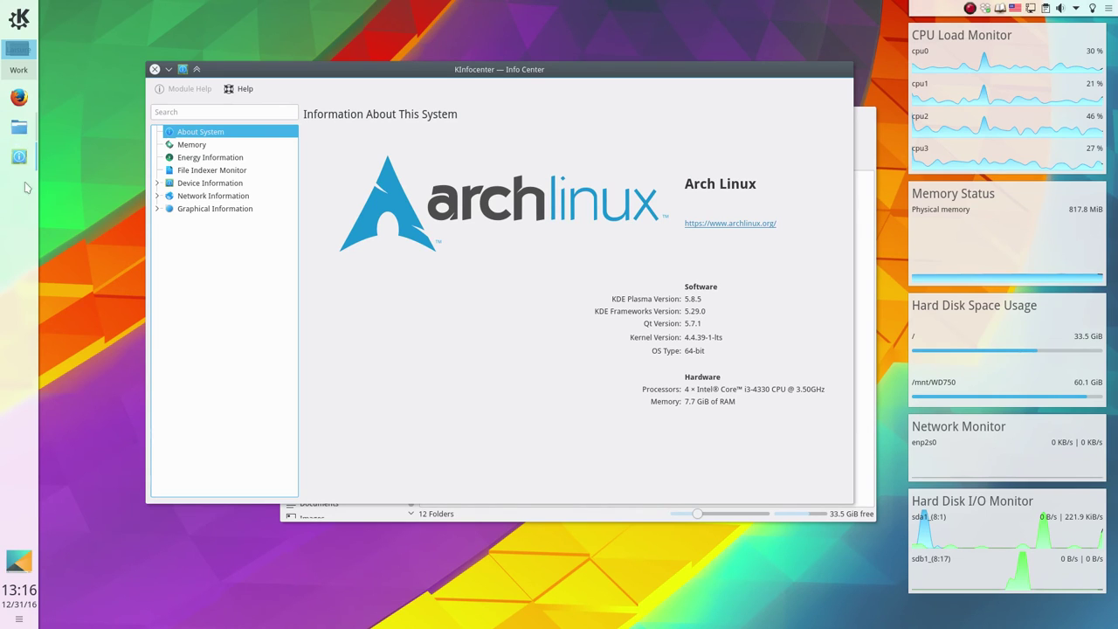
pyautogui.moveTo(27, 157)
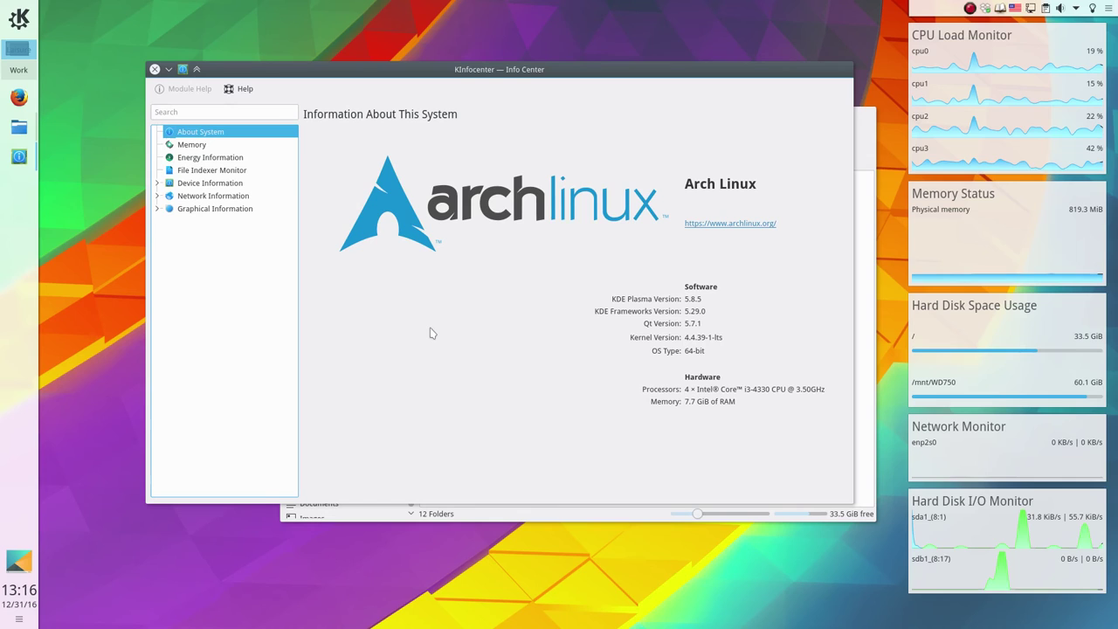
# Bring Dolphin to the front and show the Home folder in the compact and details view modes, returning to icons.
pyautogui.click(18, 126)
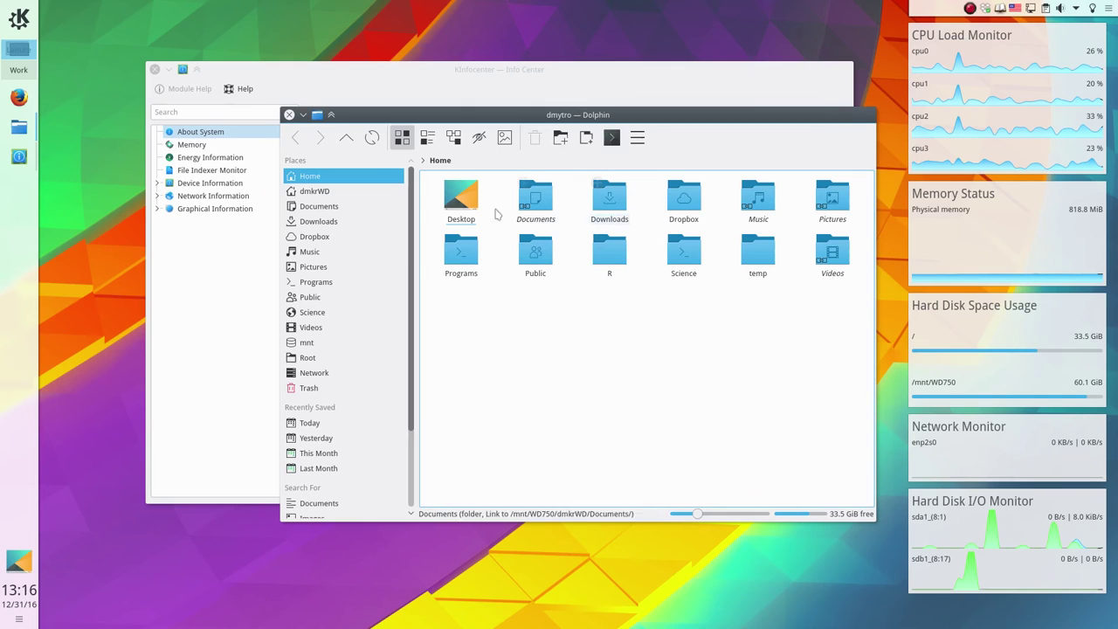
pyautogui.click(429, 141)
pyautogui.click(453, 140)
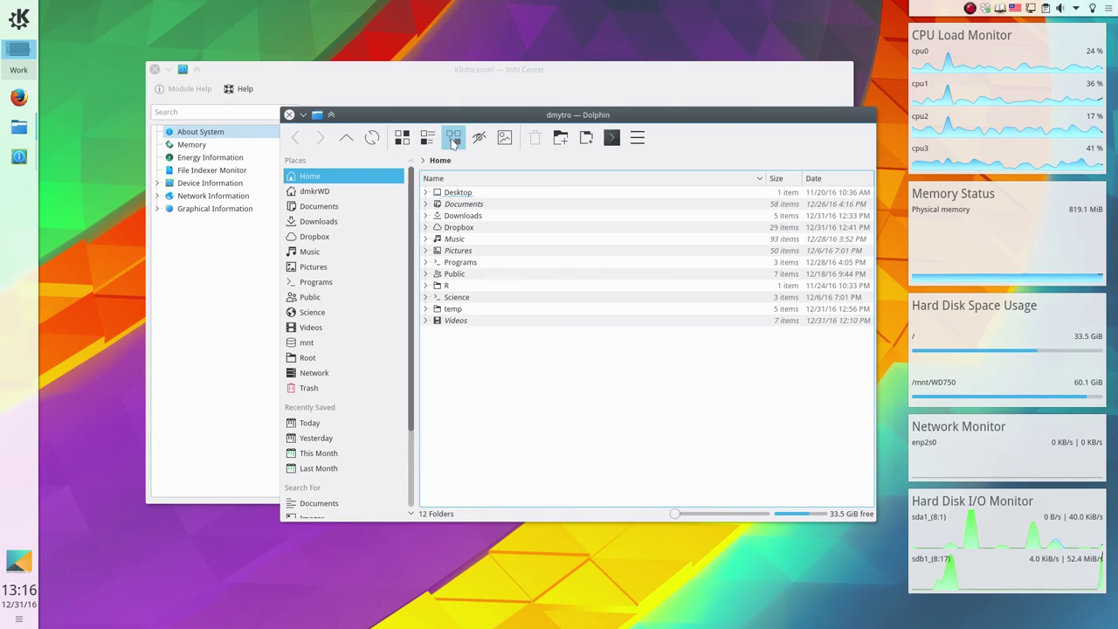
pyautogui.hotkey('ctrl', '1')
# Show and hide the hidden files in the Home folder, and start creating a new folder but cancel it.
pyautogui.click(480, 138)
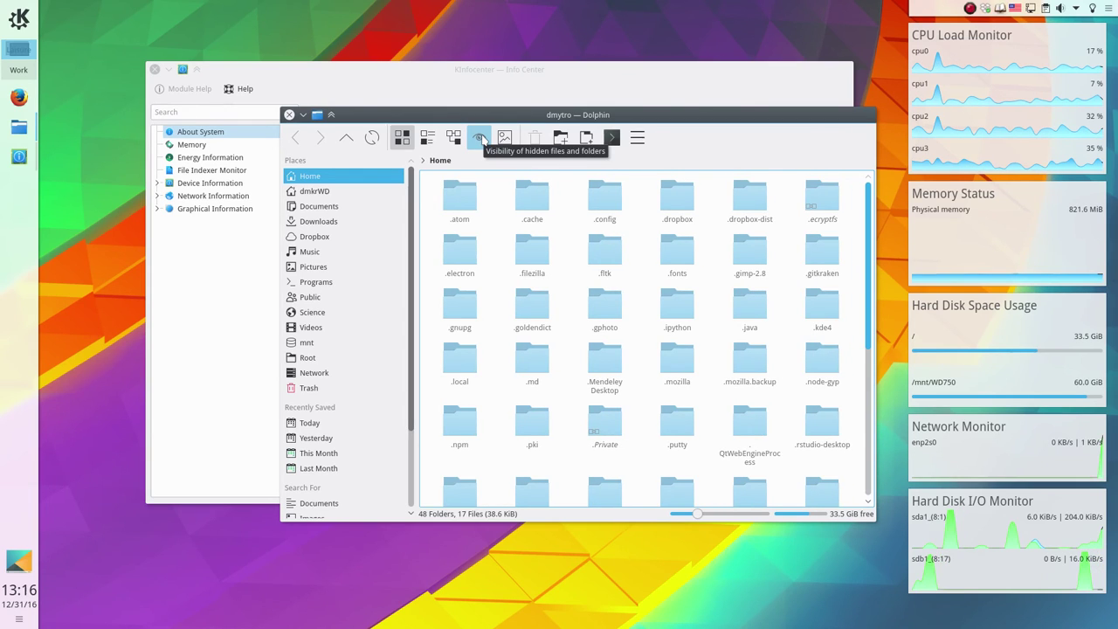
pyautogui.click(481, 140)
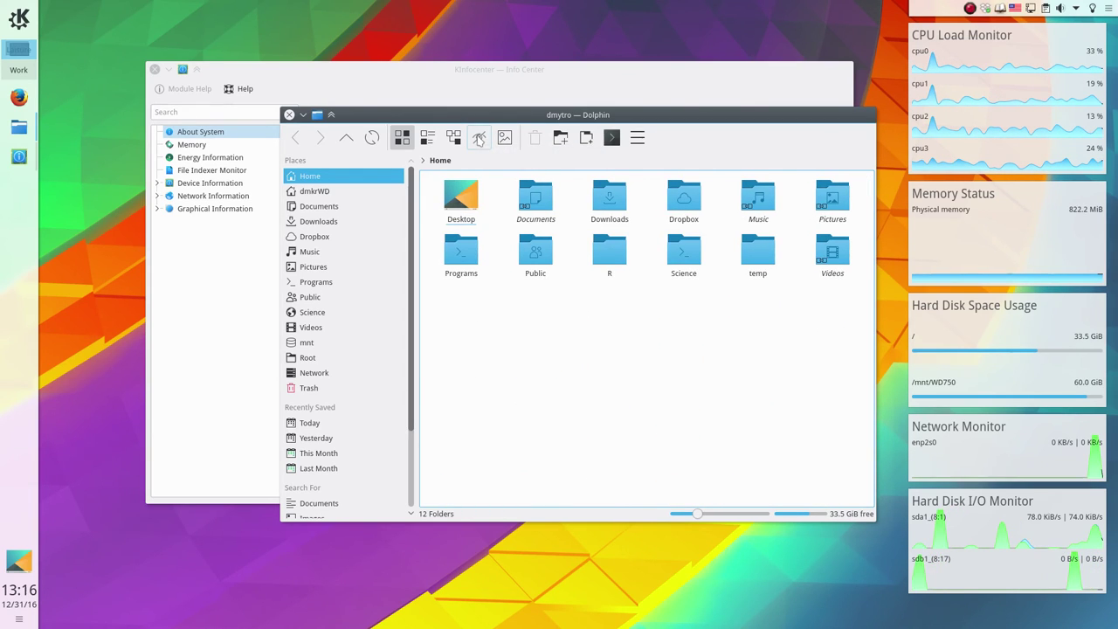
pyautogui.click(563, 136)
pyautogui.press('Escape')
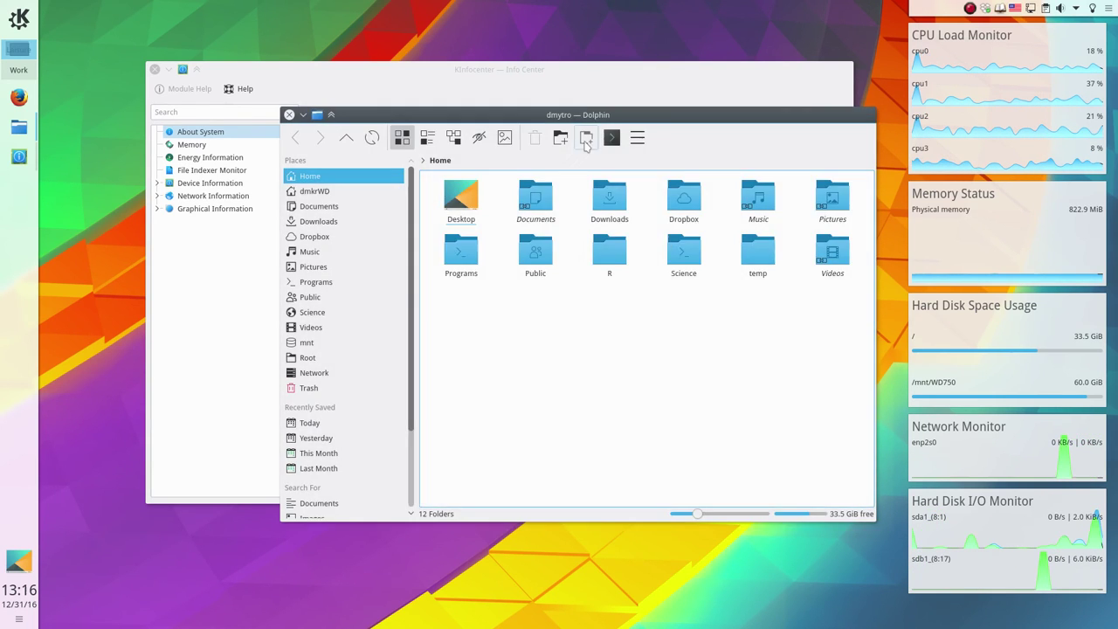
# Open five additional tabs of the Home folder in Dolphin, and turn the split view on and off.
pyautogui.click(587, 140)
pyautogui.click(586, 140)
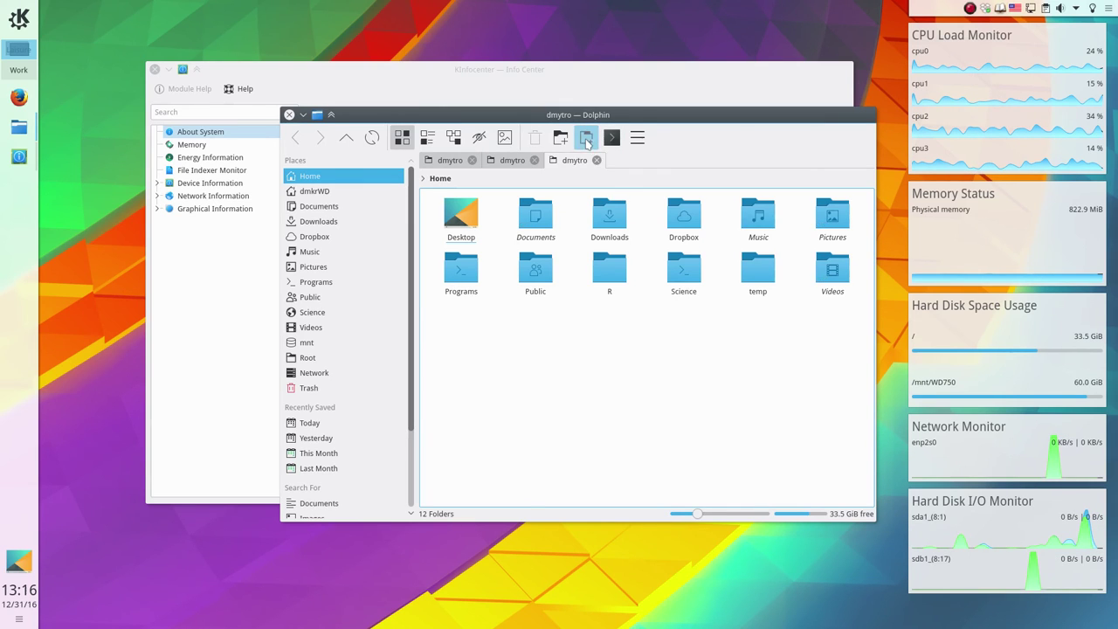
pyautogui.click(586, 140)
pyautogui.click(586, 140)
pyautogui.click(587, 140)
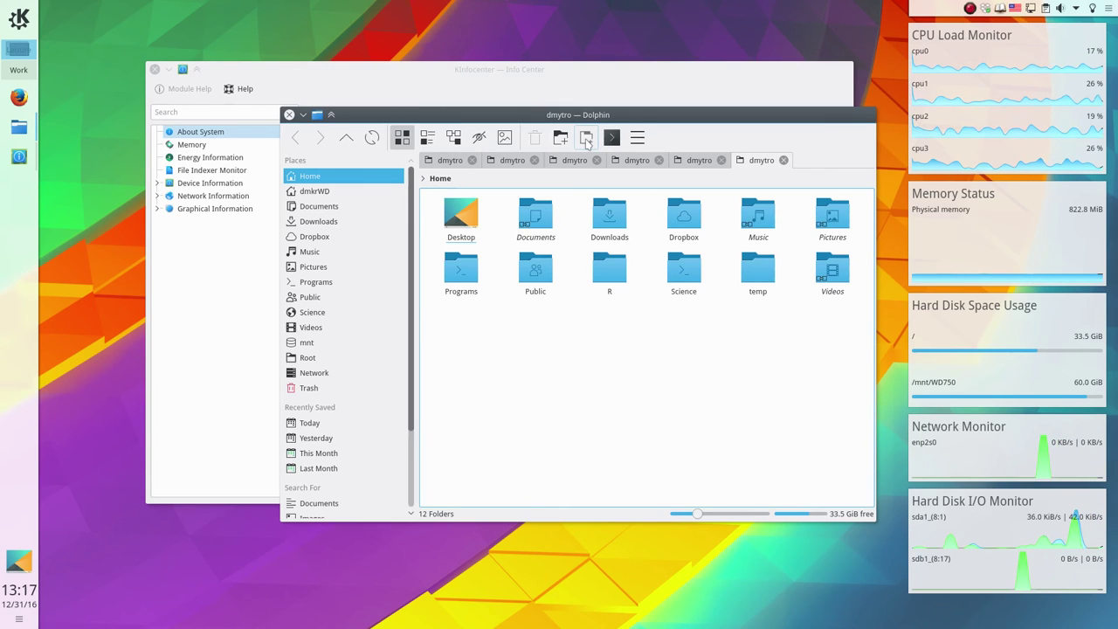
pyautogui.press('F3')
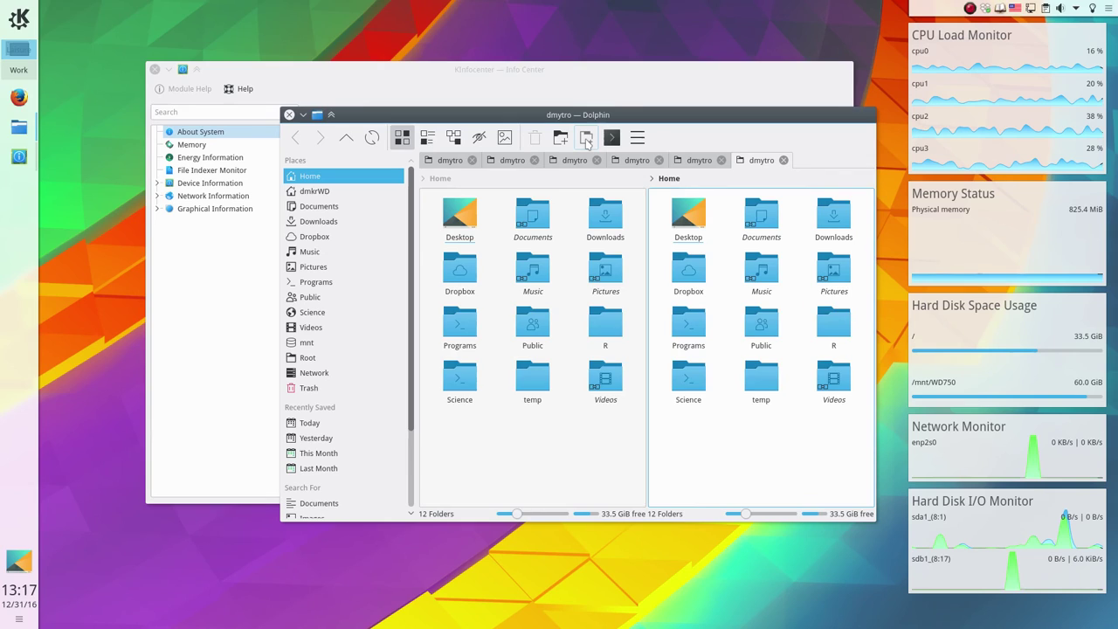
pyautogui.press('F3')
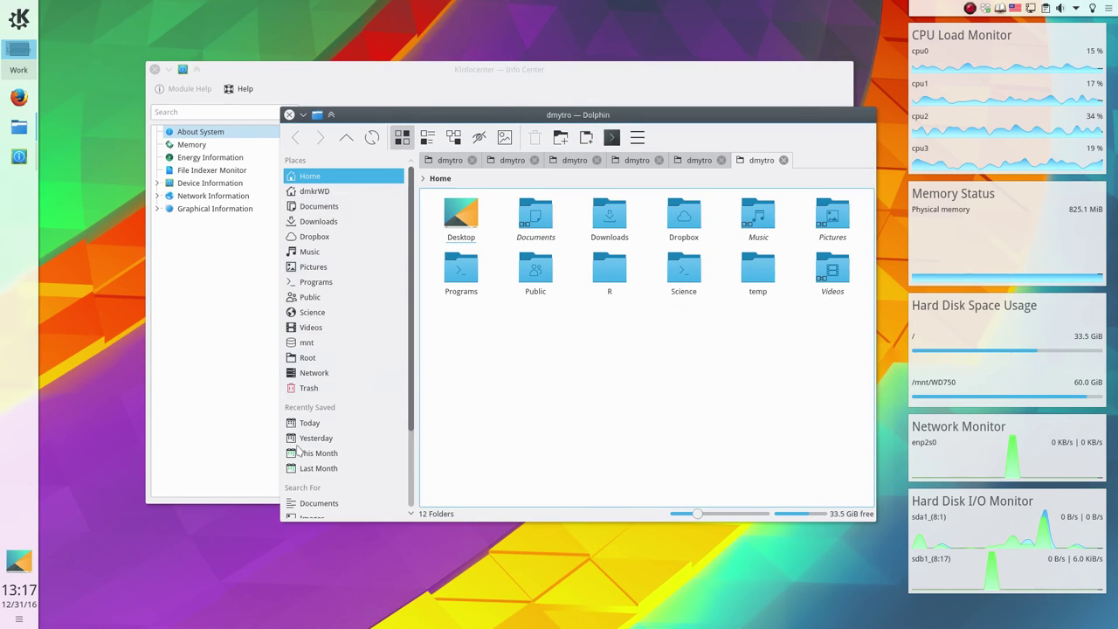
# Open a Konsole terminal from Dolphin and close it, and quit Dolphin with all its tabs.
pyautogui.click(614, 140)
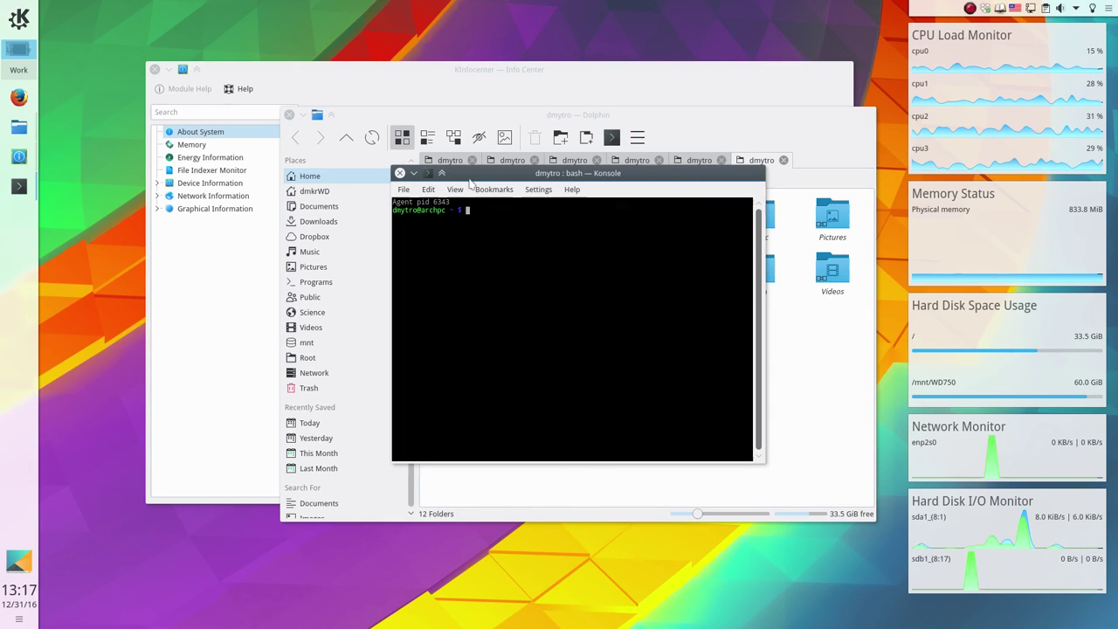
pyautogui.click(399, 172)
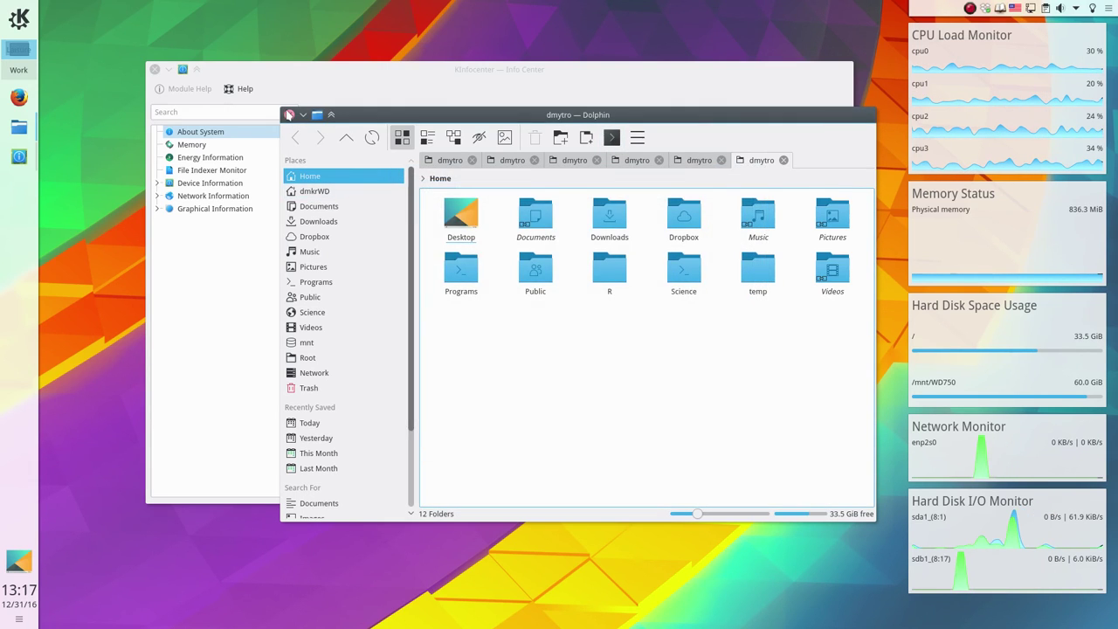
pyautogui.click(289, 114)
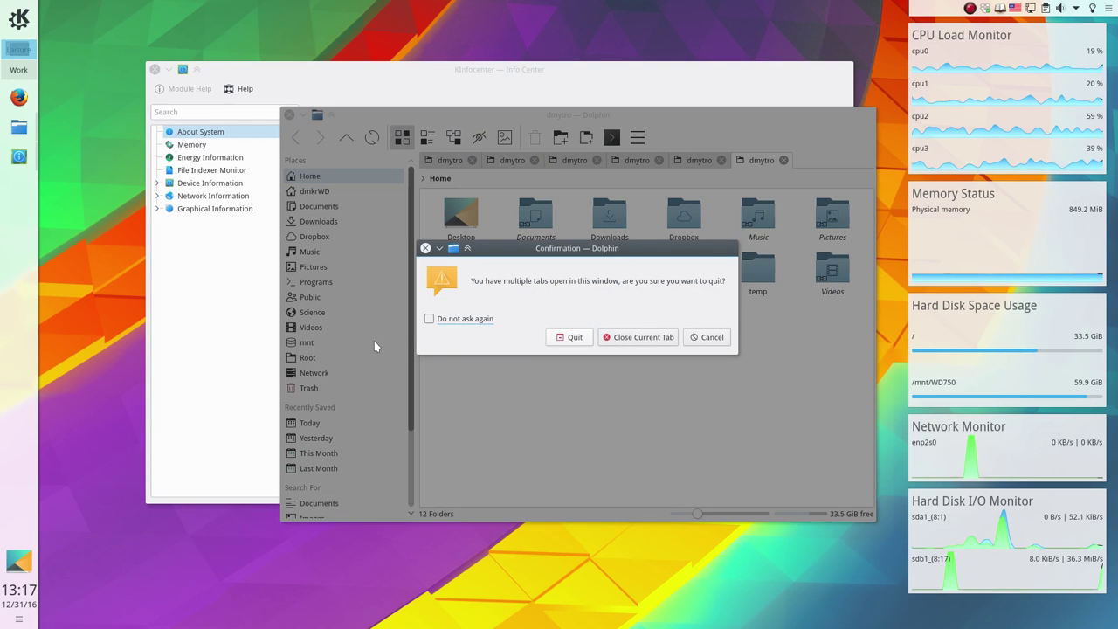
pyautogui.click(575, 339)
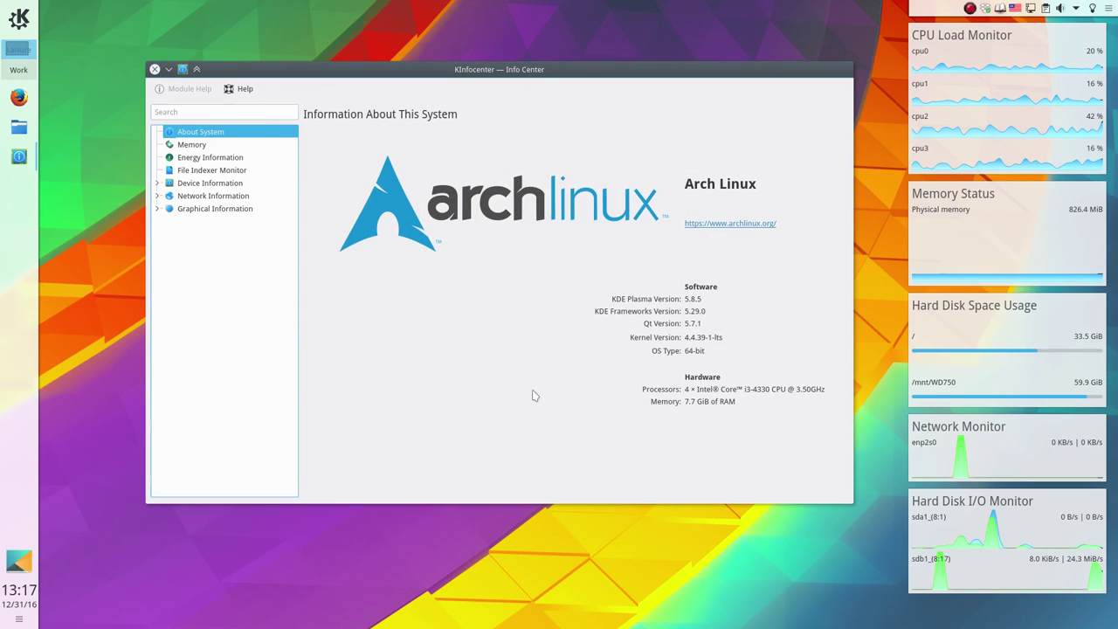